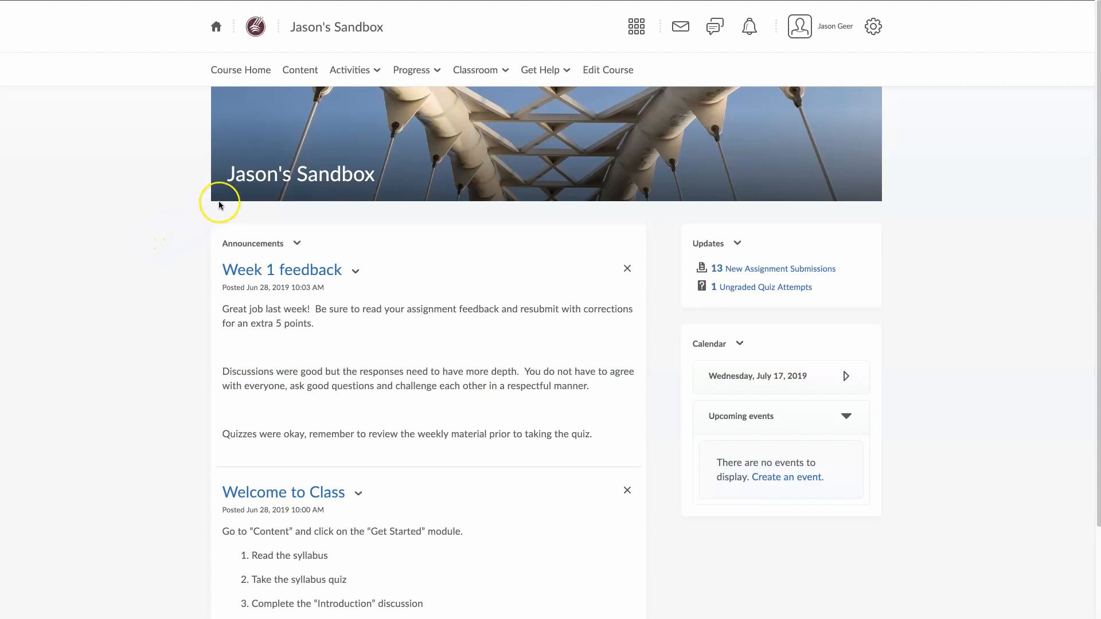
# Create a new assignment folder in the course and name it "Week 1 Assignment".
pyautogui.click(355, 71)
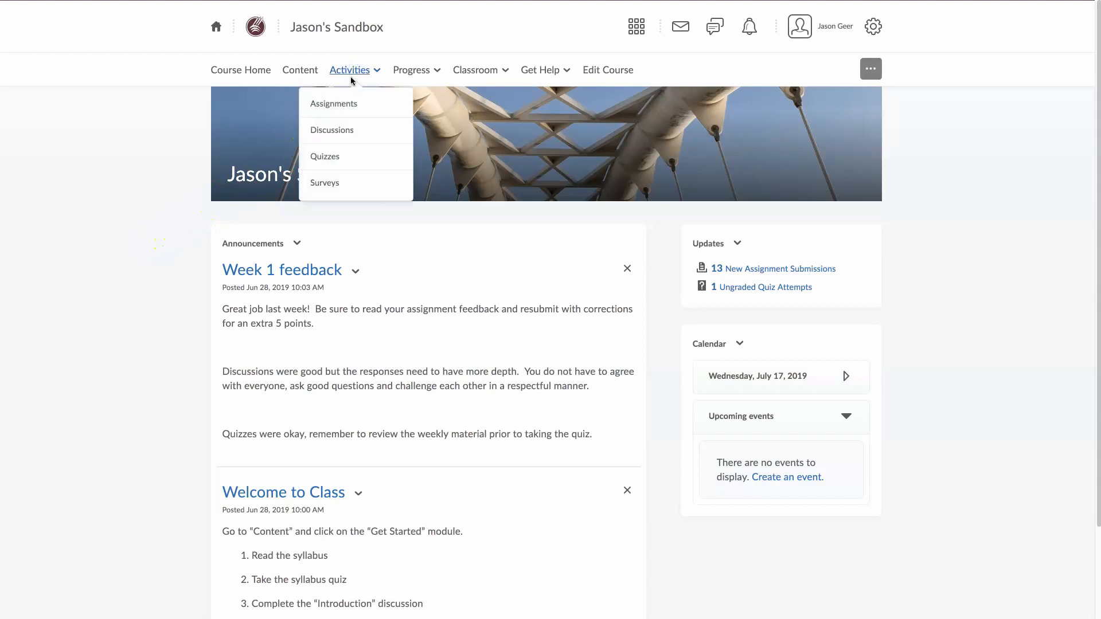
pyautogui.click(347, 105)
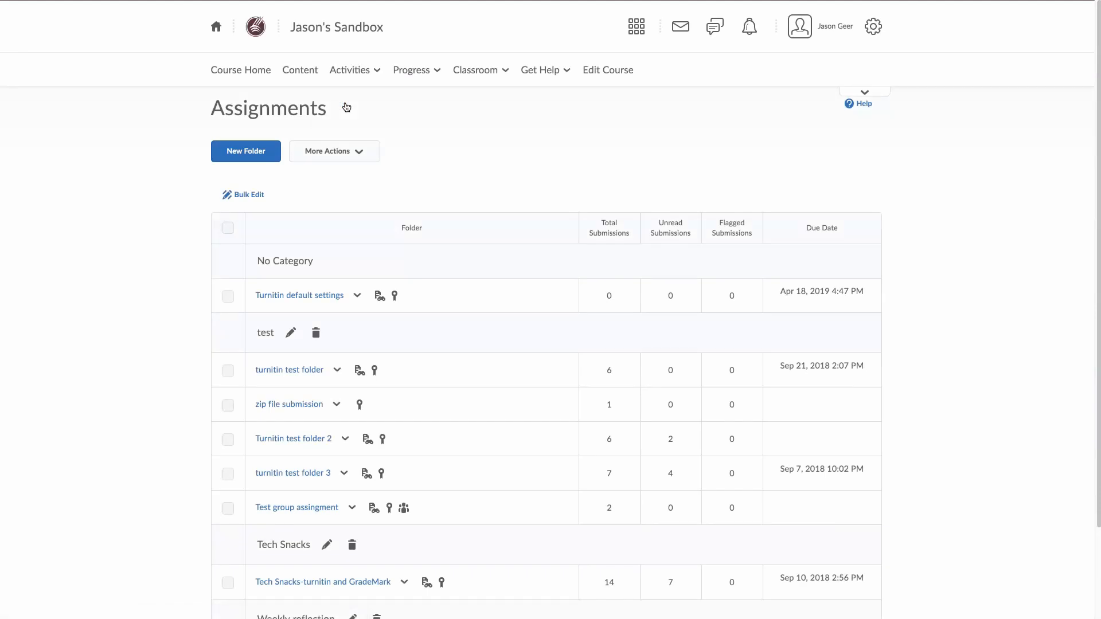
pyautogui.click(248, 158)
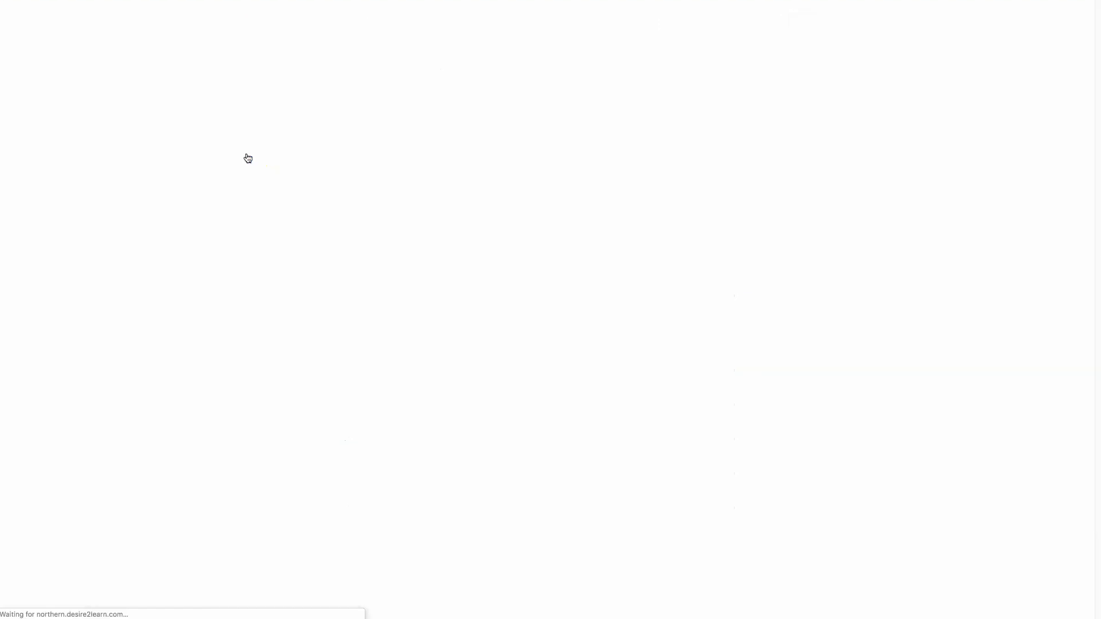
pyautogui.click(247, 218)
pyautogui.write('Week 1 Assig')
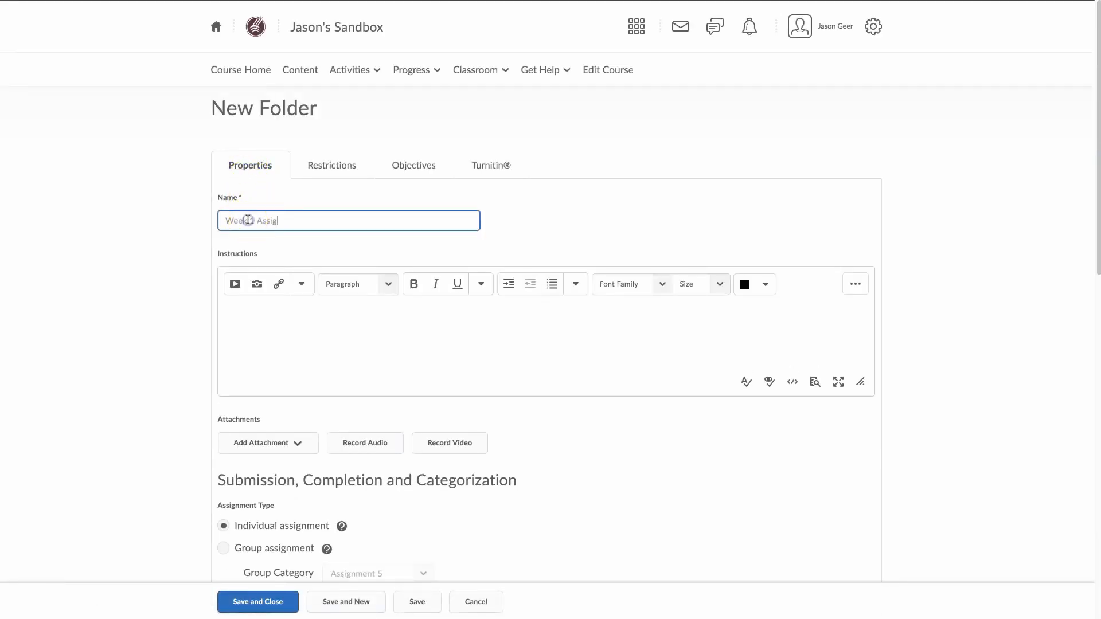
pyautogui.write('nment')
# Paste the copied assignment text, from the current-event critique task to "Cite sources", into the folder's instructions.
pyautogui.click(263, 320)
pyautogui.rightClick(266, 323)
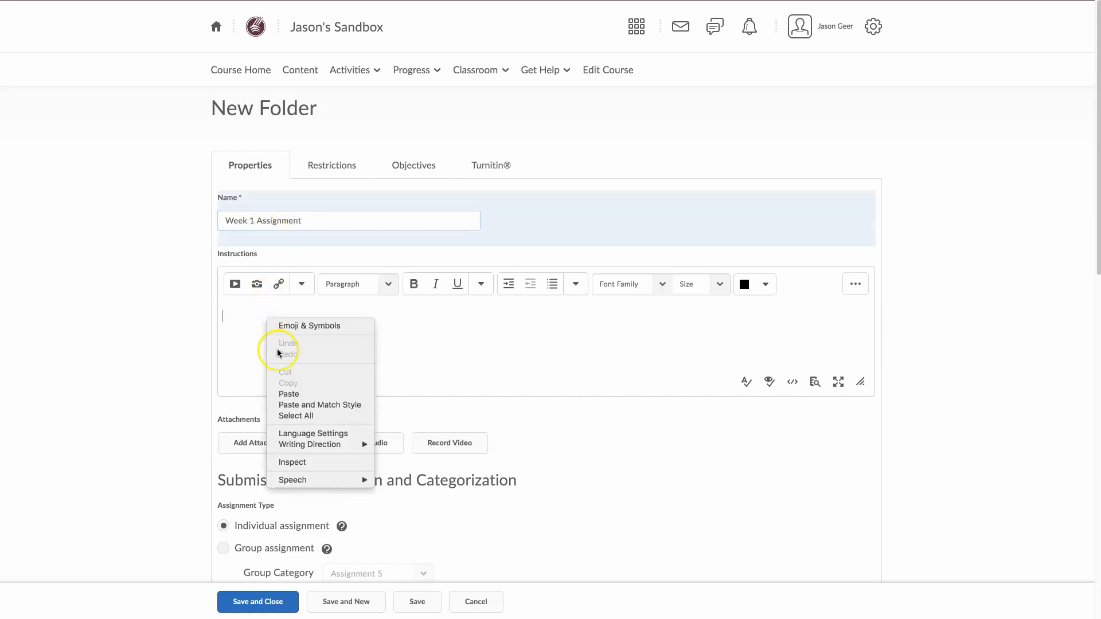
pyautogui.click(287, 404)
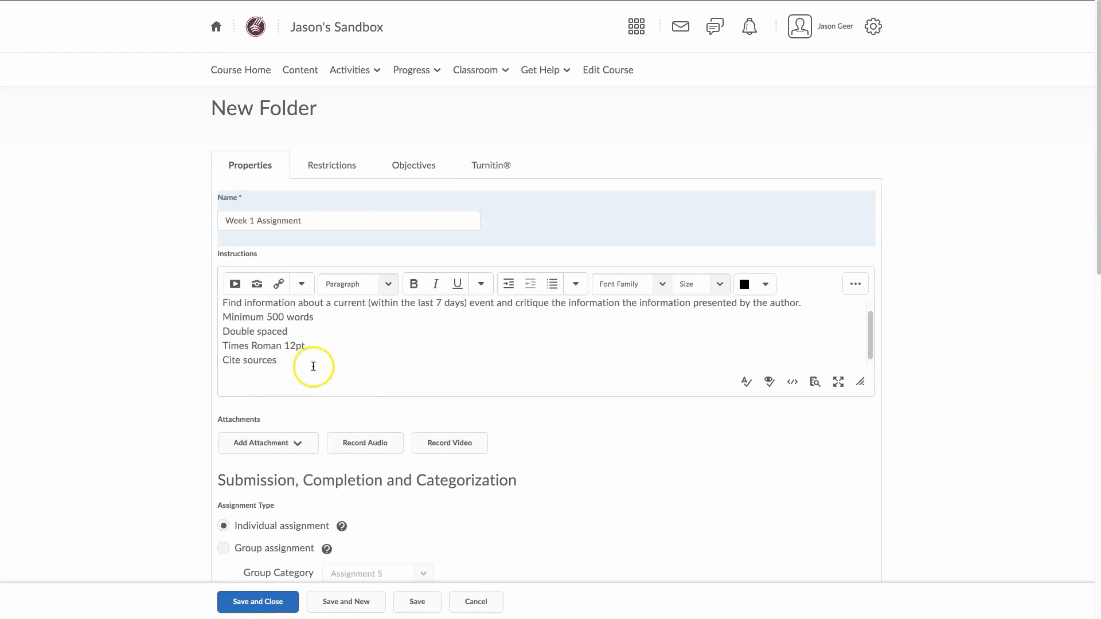
pyautogui.scroll(-1, 313, 366)
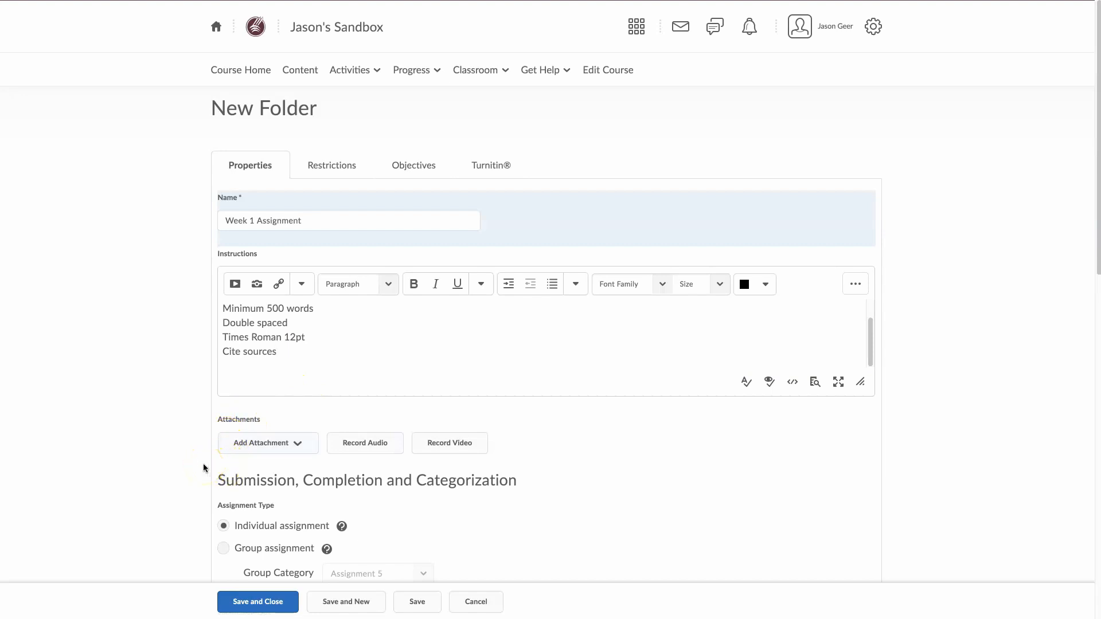
# Review the assignment type, submission type, files allowed, kept submissions and notification email settings.
pyautogui.scroll(-2, 201, 465)
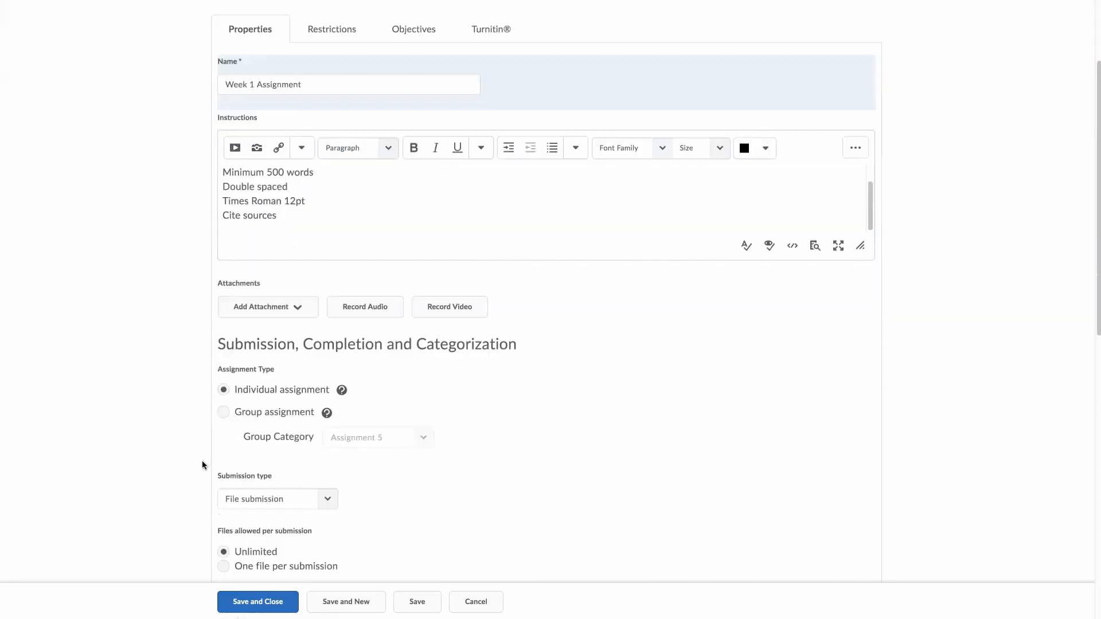
pyautogui.click(269, 392)
pyautogui.click(222, 500)
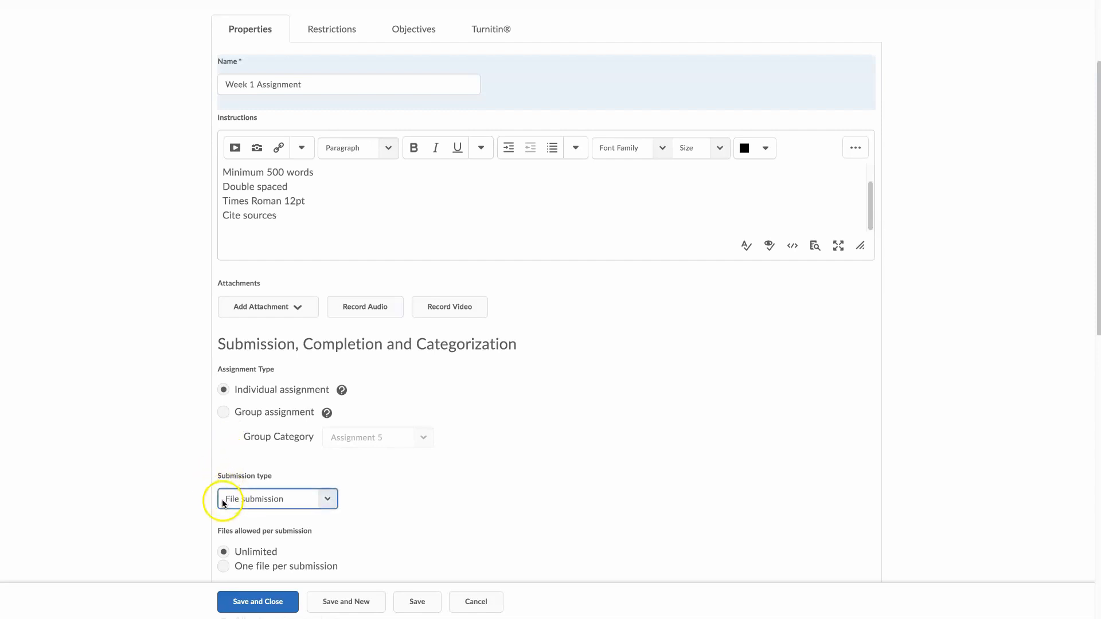
pyautogui.scroll(-3, 181, 515)
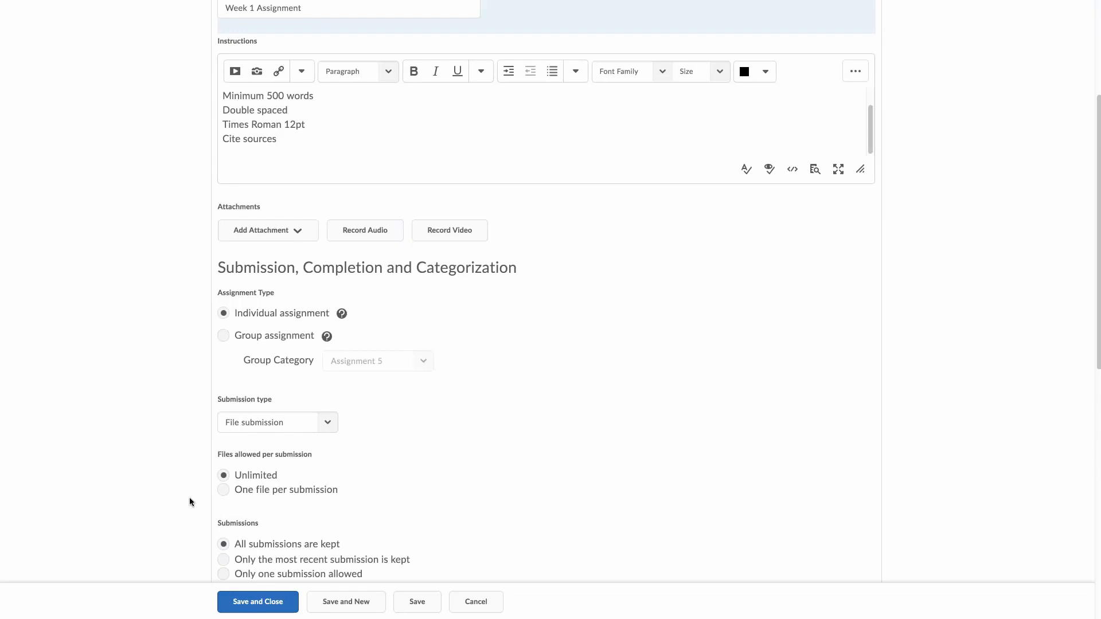
pyautogui.scroll(-1, 190, 501)
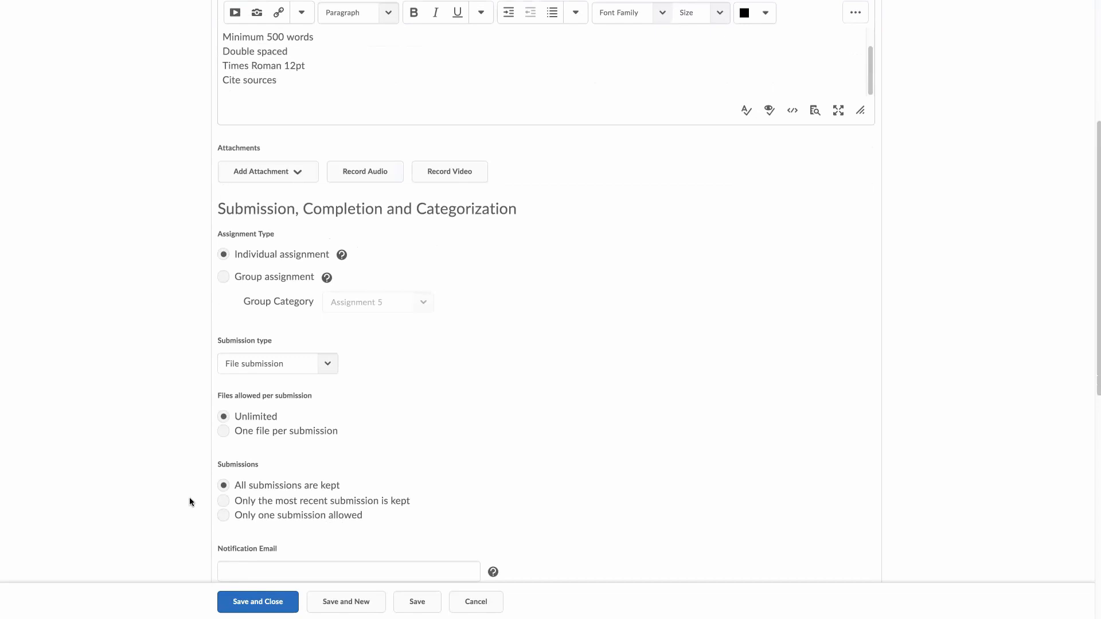
pyautogui.scroll(-1, 189, 497)
pyautogui.click(236, 484)
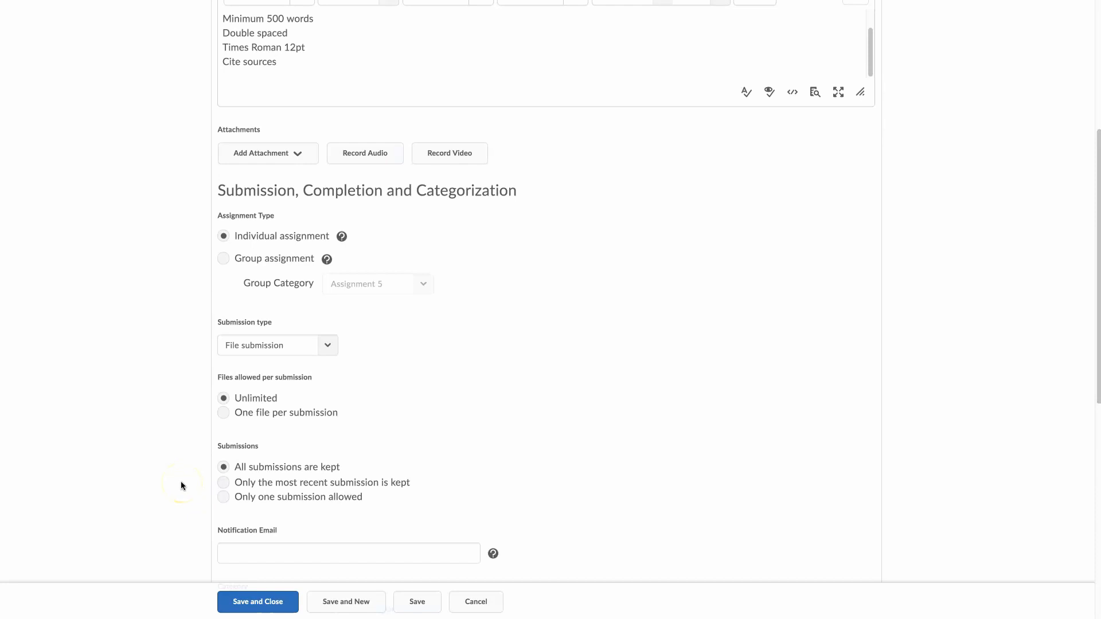
pyautogui.scroll(-3, 181, 480)
pyautogui.click(241, 395)
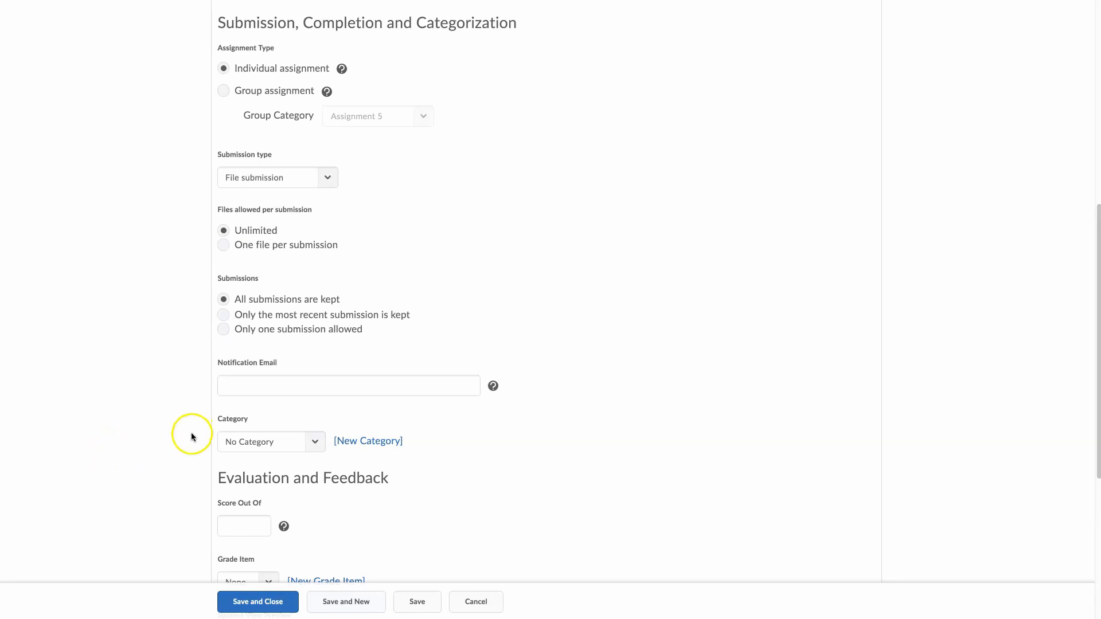
# Assign the folder to the Weekly reflection category and set its score out of 100.
pyautogui.scroll(-2, 183, 442)
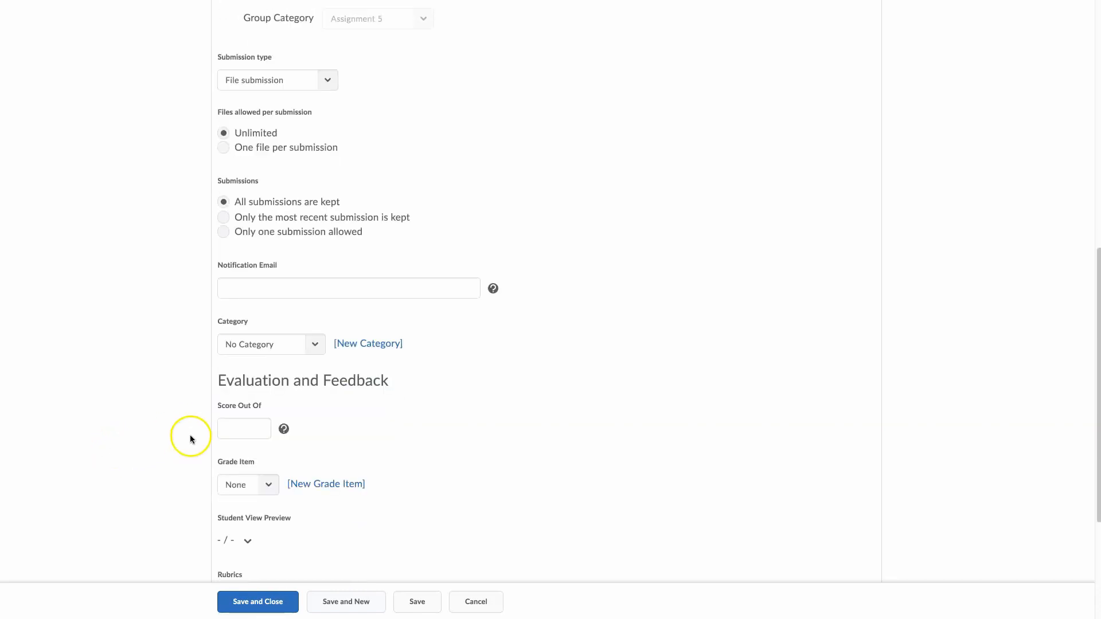
pyautogui.click(320, 348)
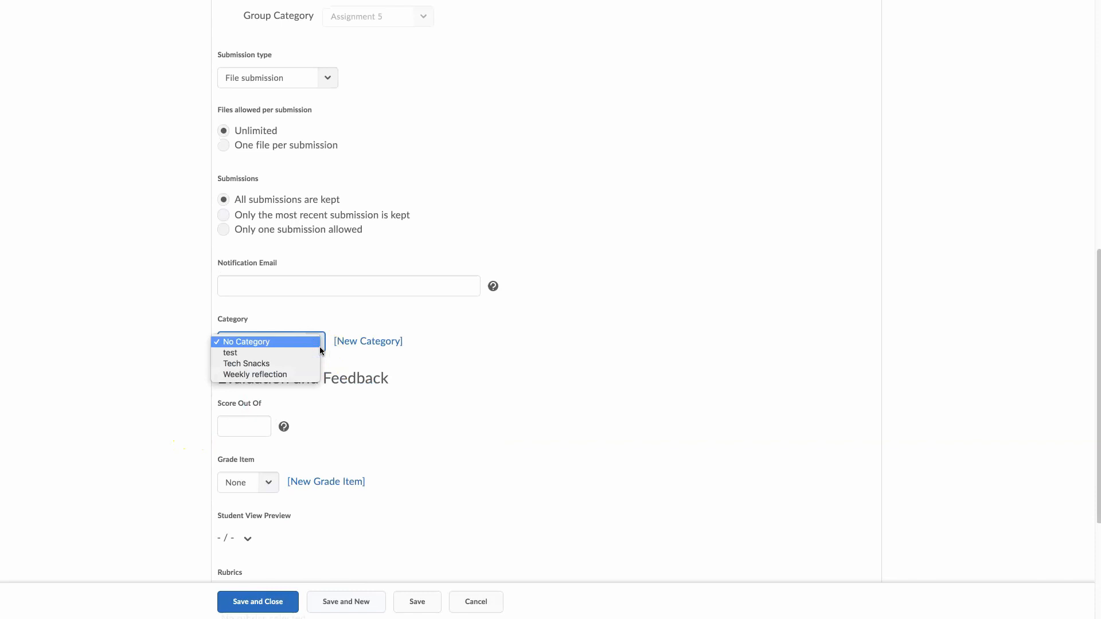
pyautogui.click(309, 374)
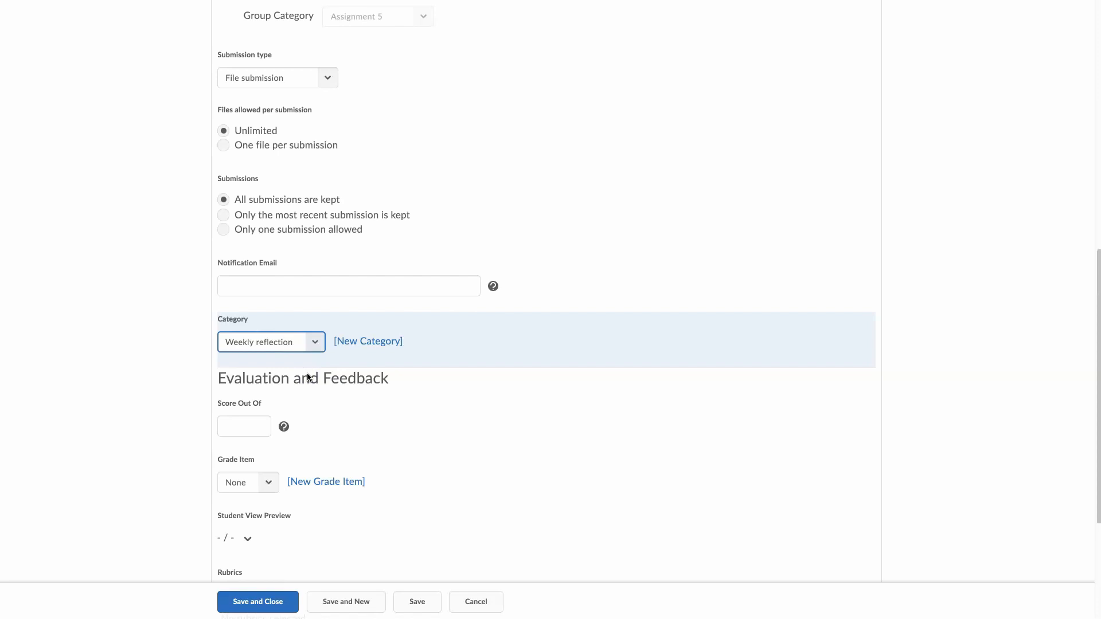
pyautogui.click(262, 427)
pyautogui.write('100')
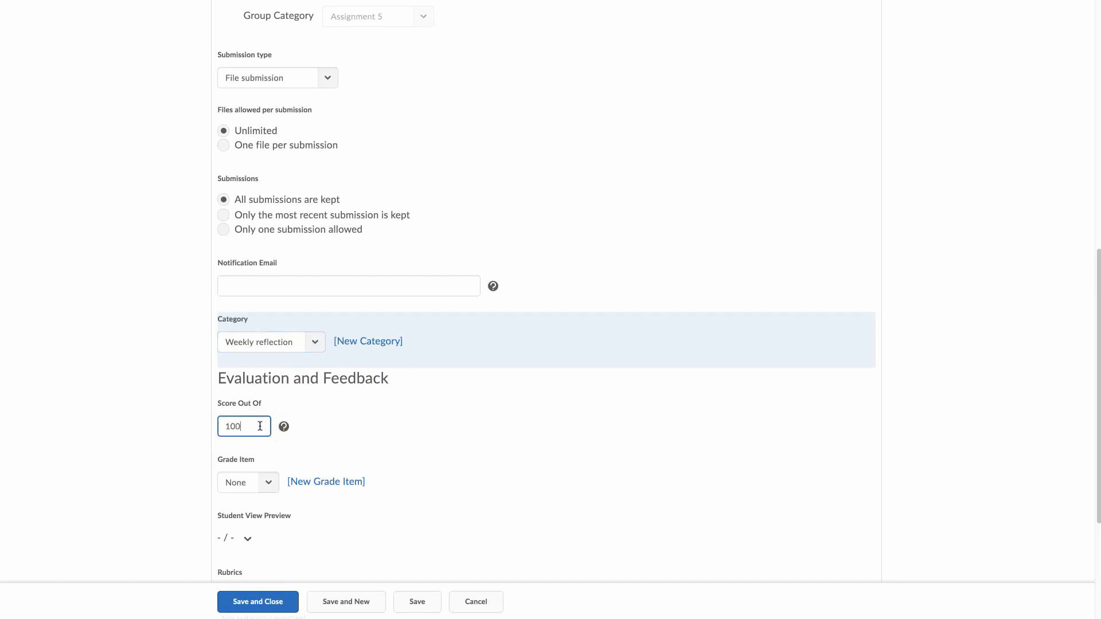
# Start a new grade item for the folder and name it "Week 1 assignment", with no category.
pyautogui.click(270, 482)
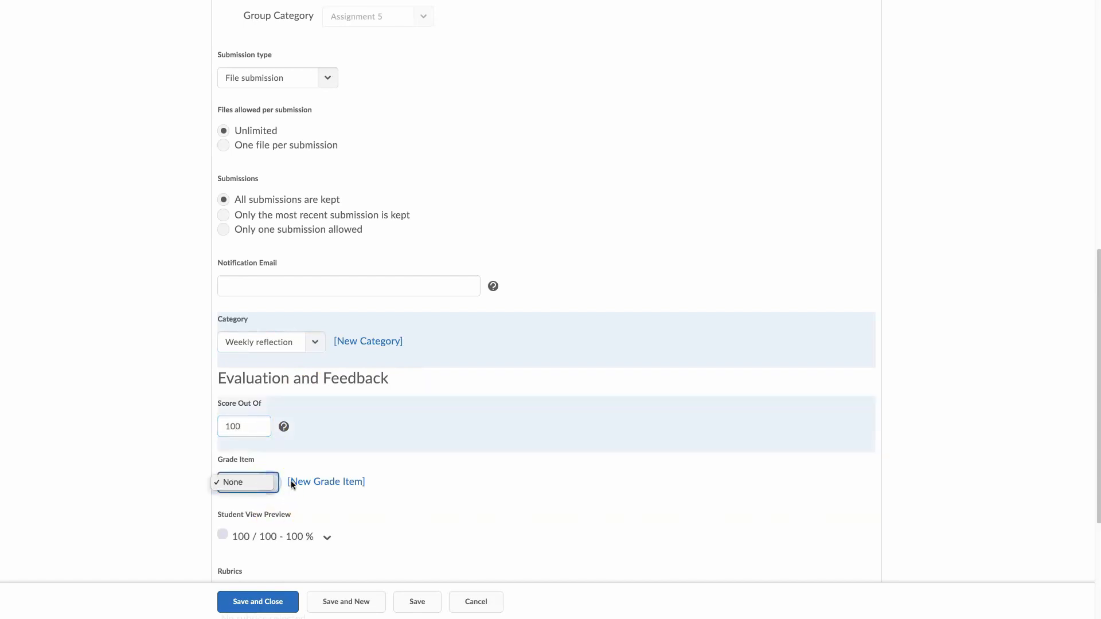
pyautogui.click(288, 495)
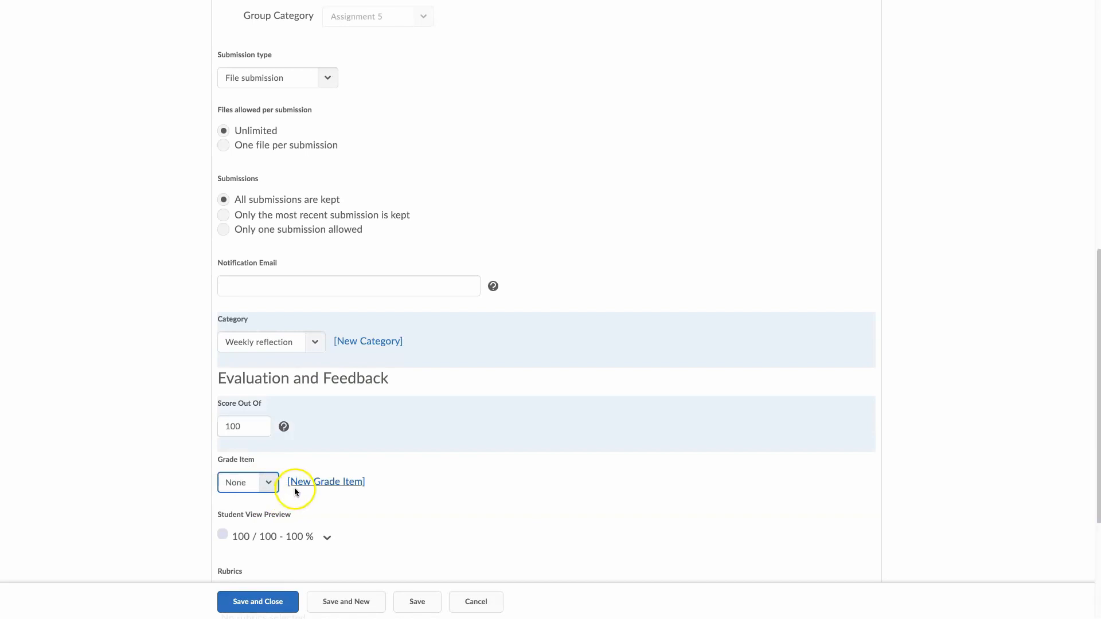
pyautogui.click(309, 483)
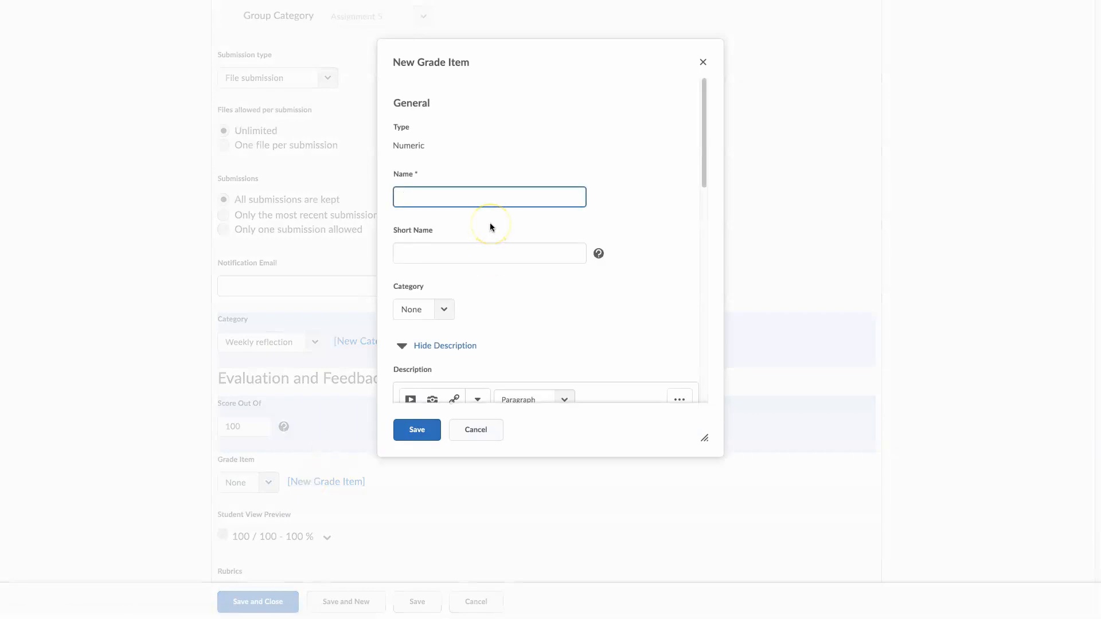
pyautogui.write('Week 1 assignment')
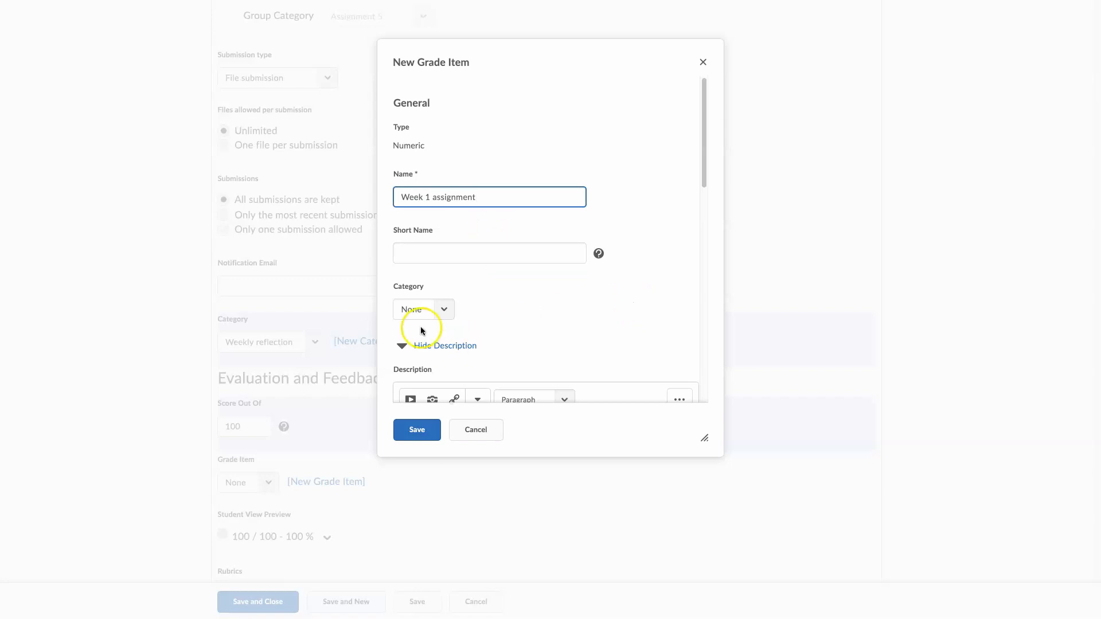
pyautogui.click(441, 311)
pyautogui.click(478, 309)
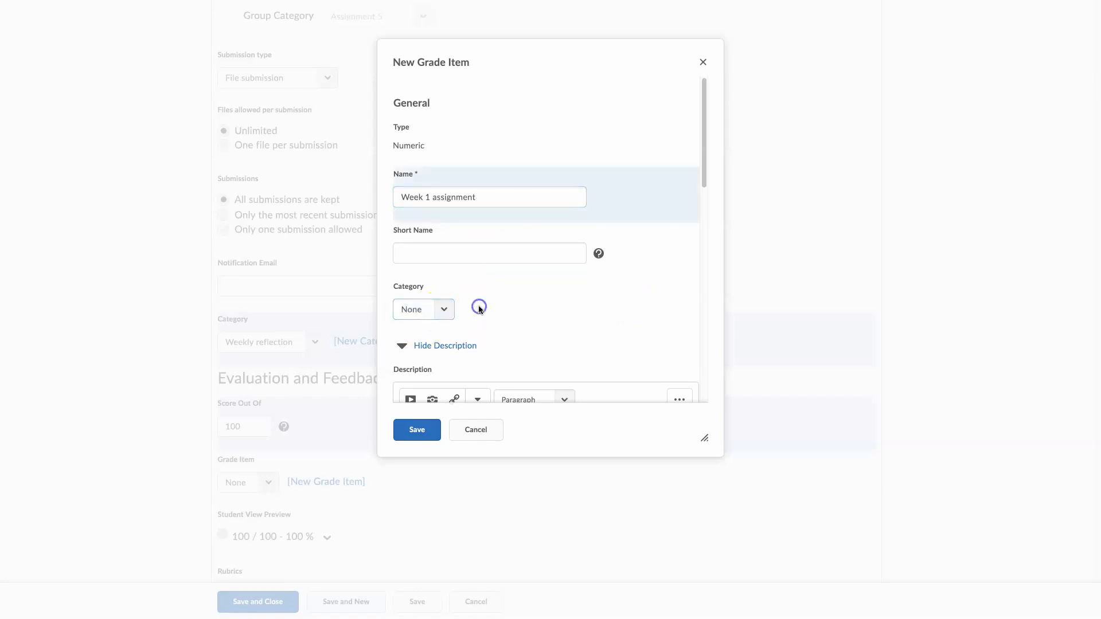
# Set the new grade item's maximum points to 100.
pyautogui.scroll(-1, 488, 331)
pyautogui.scroll(-3, 489, 332)
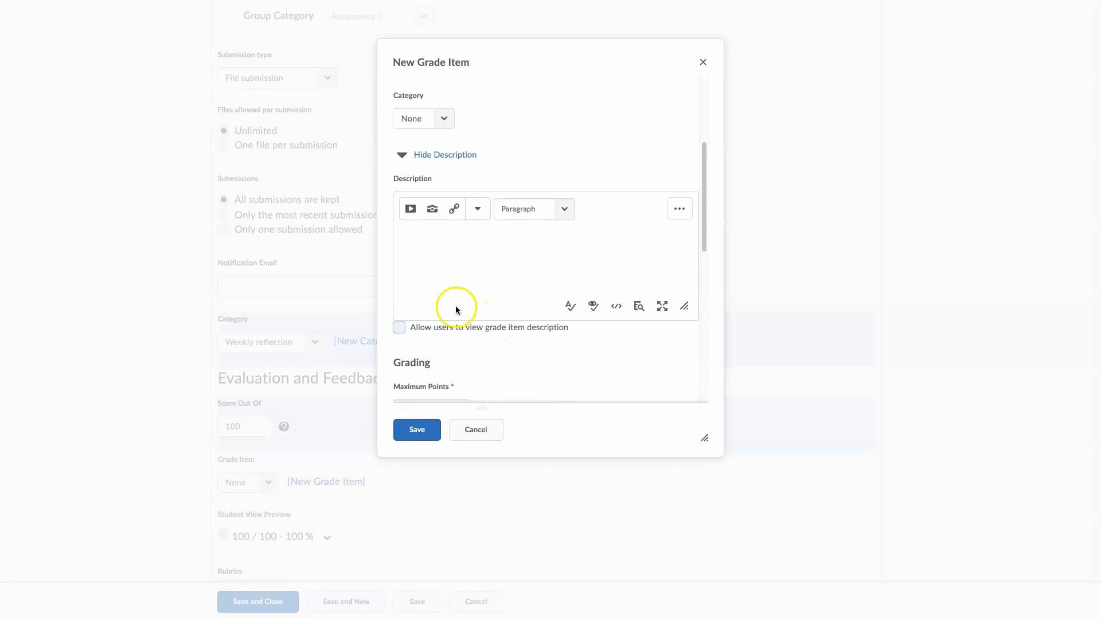
pyautogui.click(447, 269)
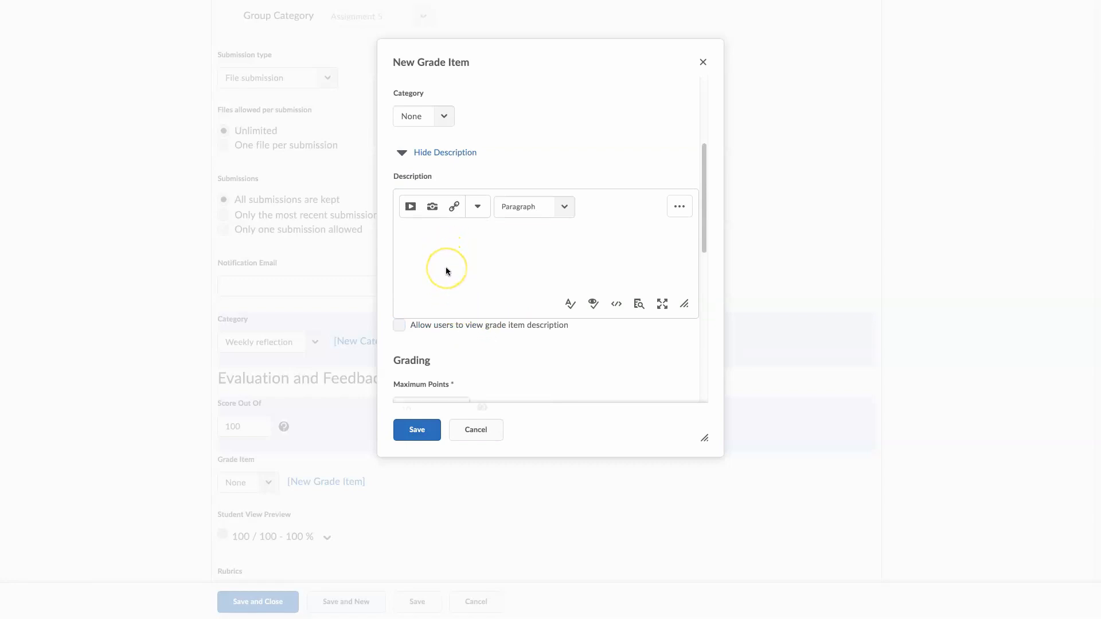
pyautogui.scroll(-2, 446, 271)
pyautogui.click(419, 314)
pyautogui.moveTo(418, 315); pyautogui.dragTo(388, 317)
pyautogui.write('100')
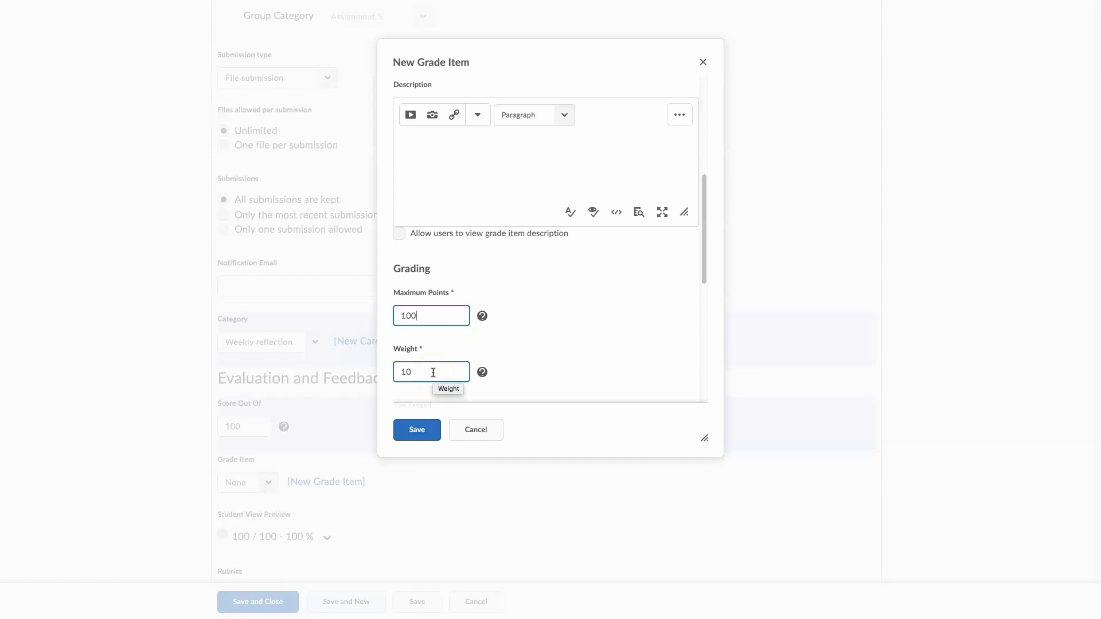
# Check the explanation of the Can Exceed option and save the new grade item.
pyautogui.scroll(-3, 433, 372)
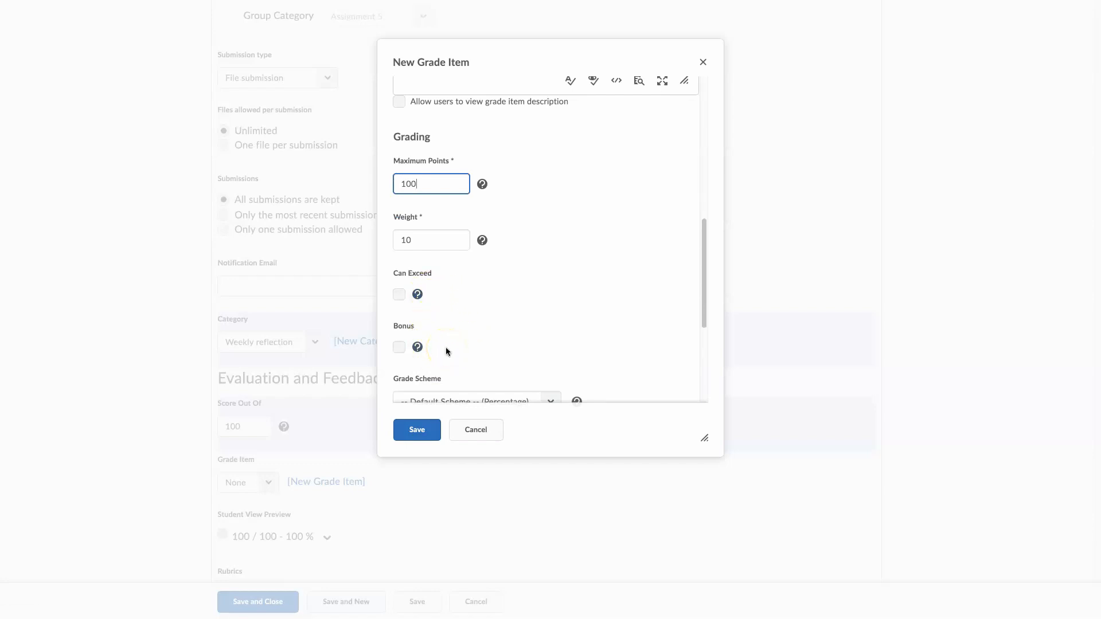
pyautogui.scroll(-2, 446, 347)
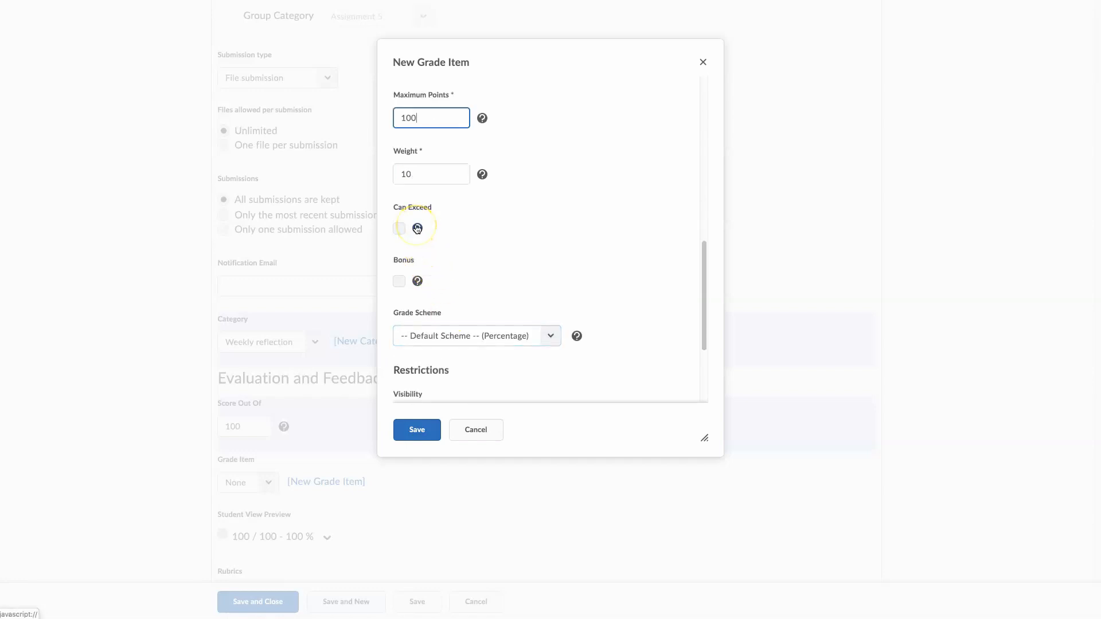
pyautogui.click(417, 228)
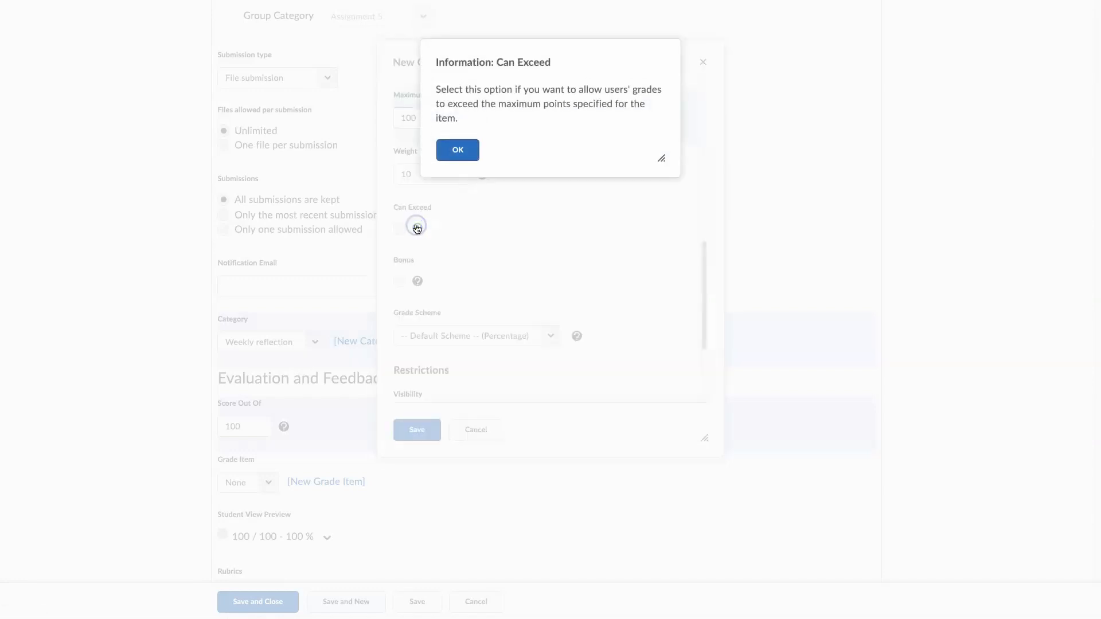
pyautogui.click(444, 150)
pyautogui.scroll(-2, 467, 318)
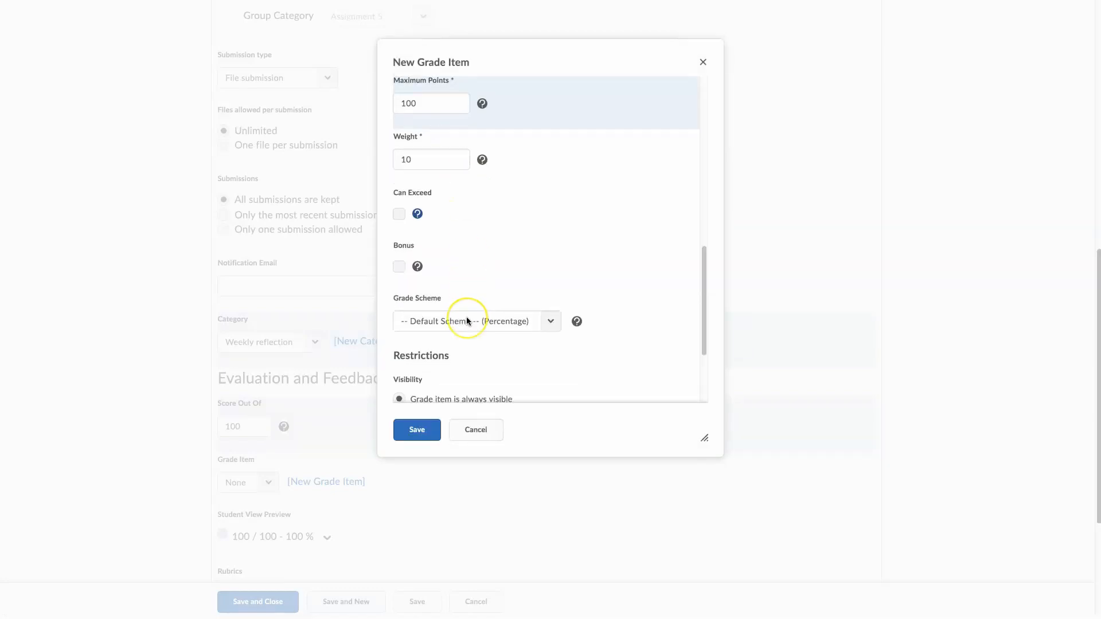
pyautogui.scroll(-2, 467, 320)
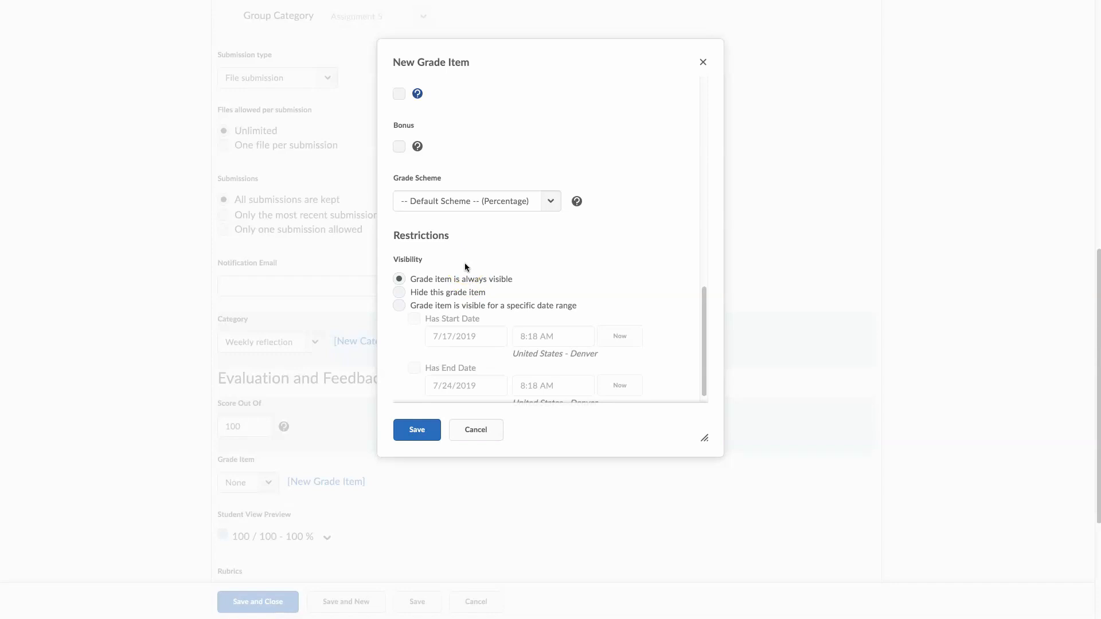
pyautogui.scroll(-2, 465, 266)
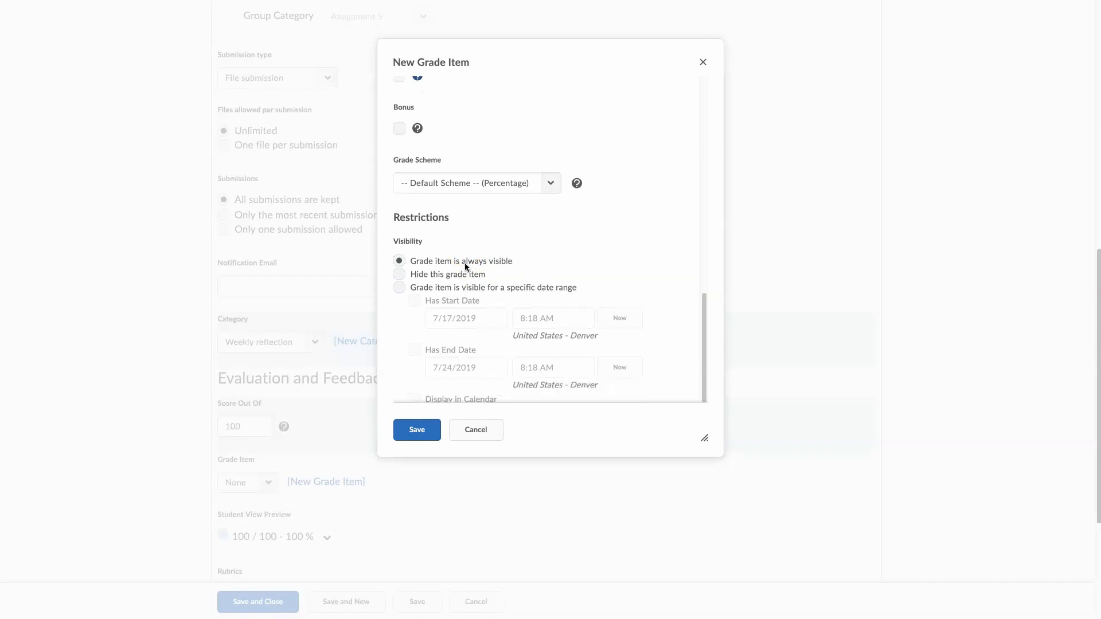
pyautogui.click(411, 431)
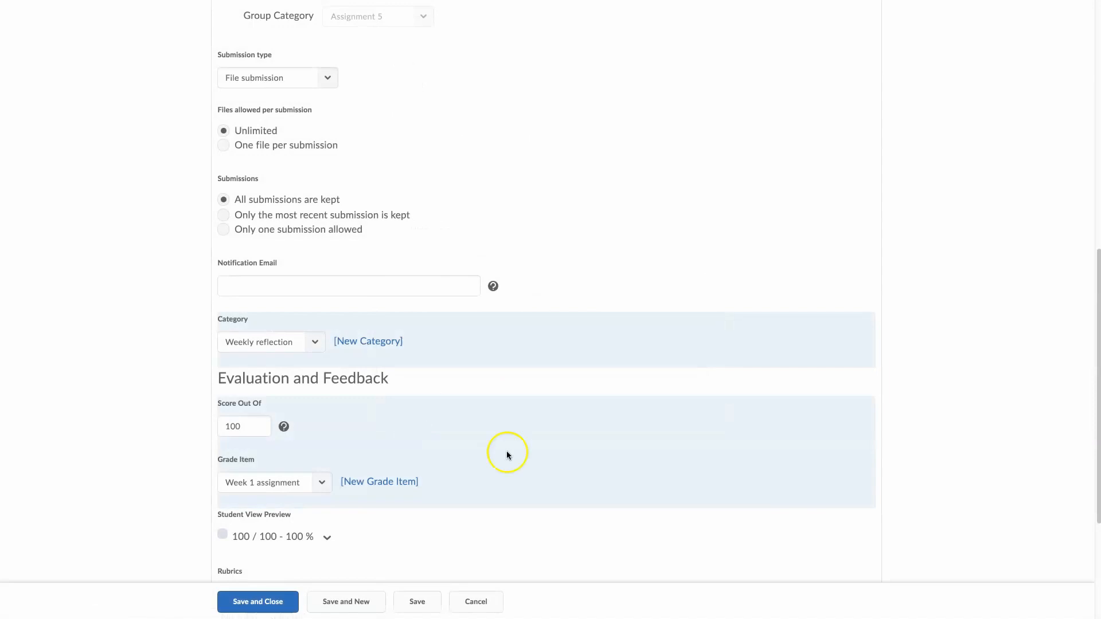
# Open the Restrictions settings of the Week 1 Assignment folder.
pyautogui.scroll(-4, 433, 508)
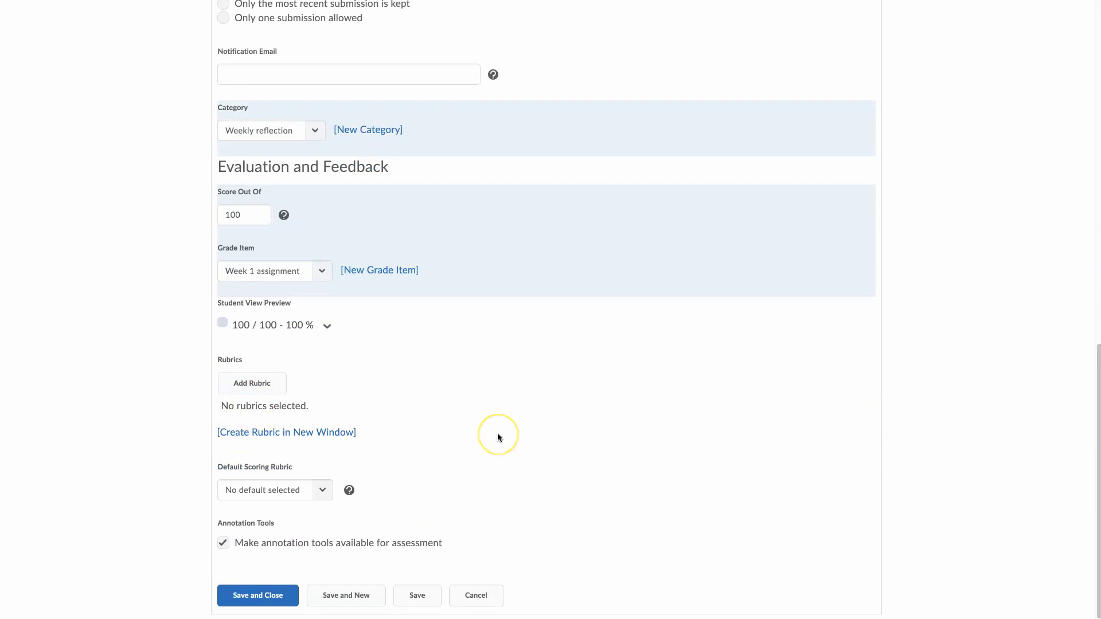
pyautogui.scroll(10, 421, 440)
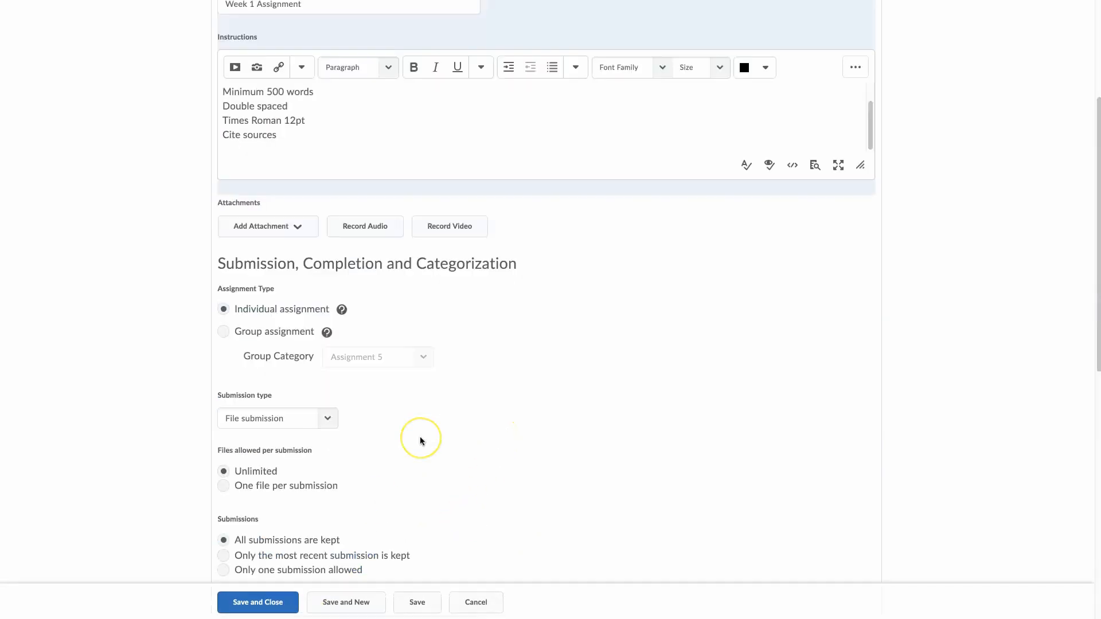
pyautogui.scroll(4, 421, 440)
pyautogui.click(344, 168)
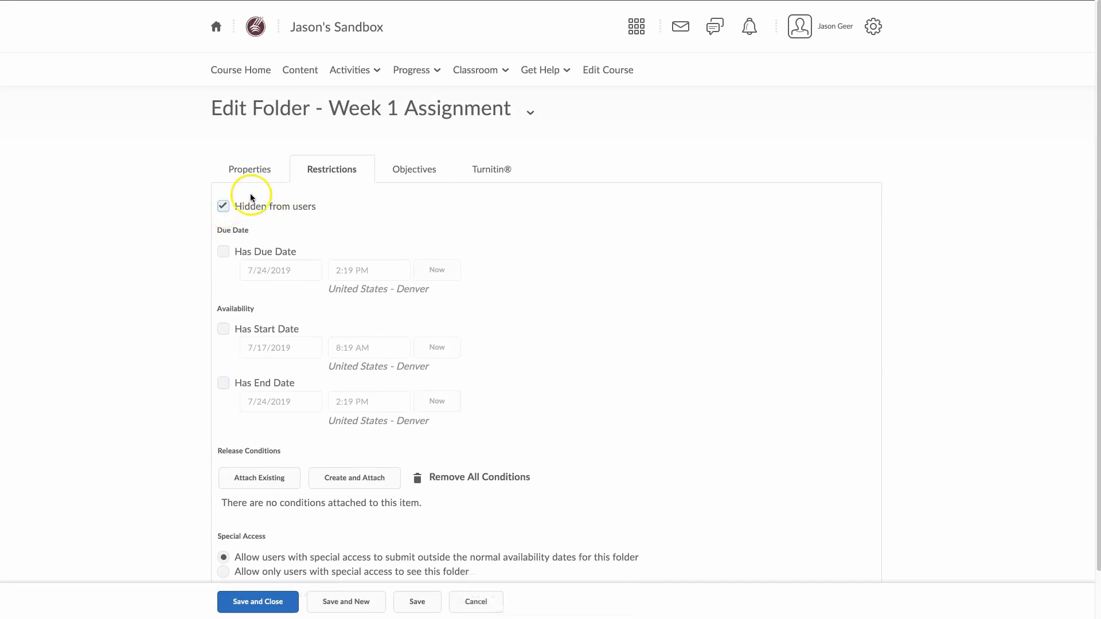
# Make the Week 1 Assignment folder visible to users and give it a due date of 9/1/2019 at 11:59 PM.
pyautogui.click(223, 206)
pyautogui.click(224, 252)
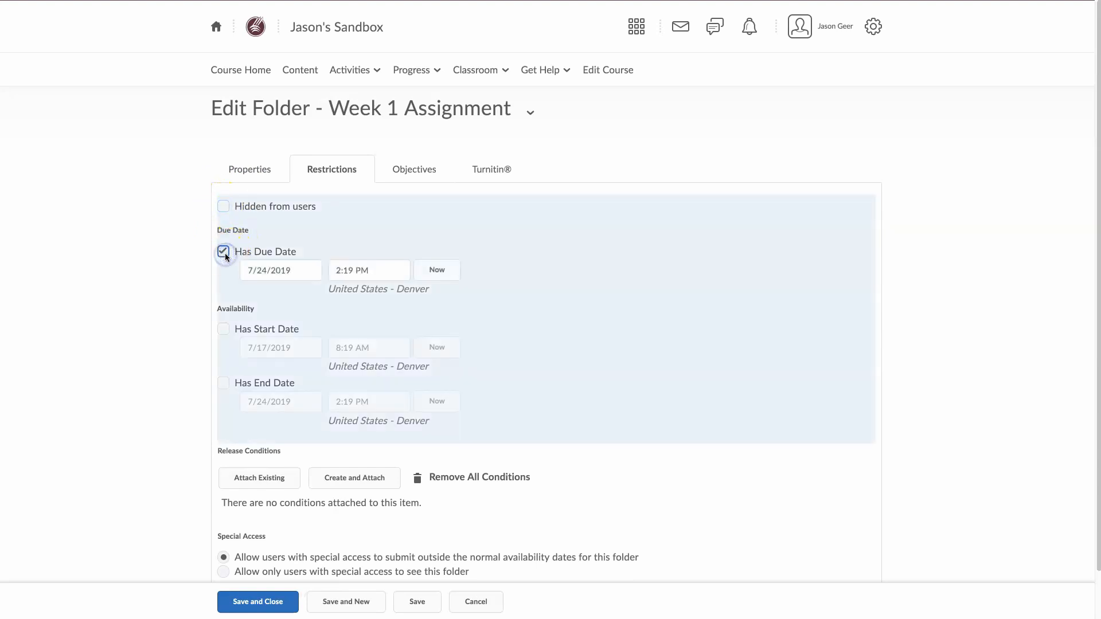
pyautogui.click(289, 271)
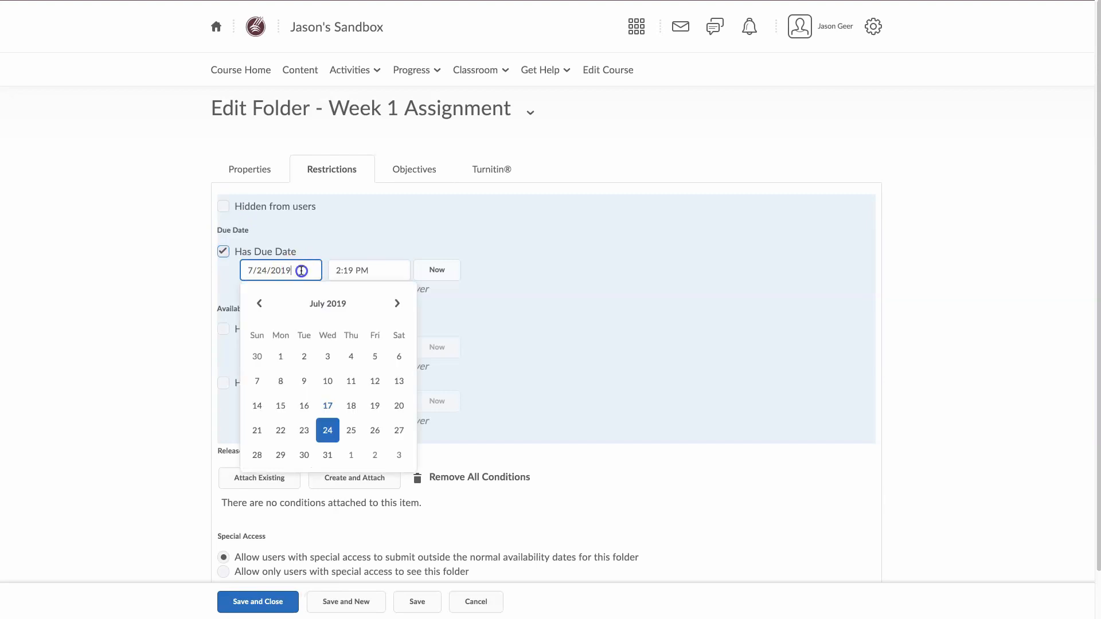
pyautogui.scroll(-1, 368, 466)
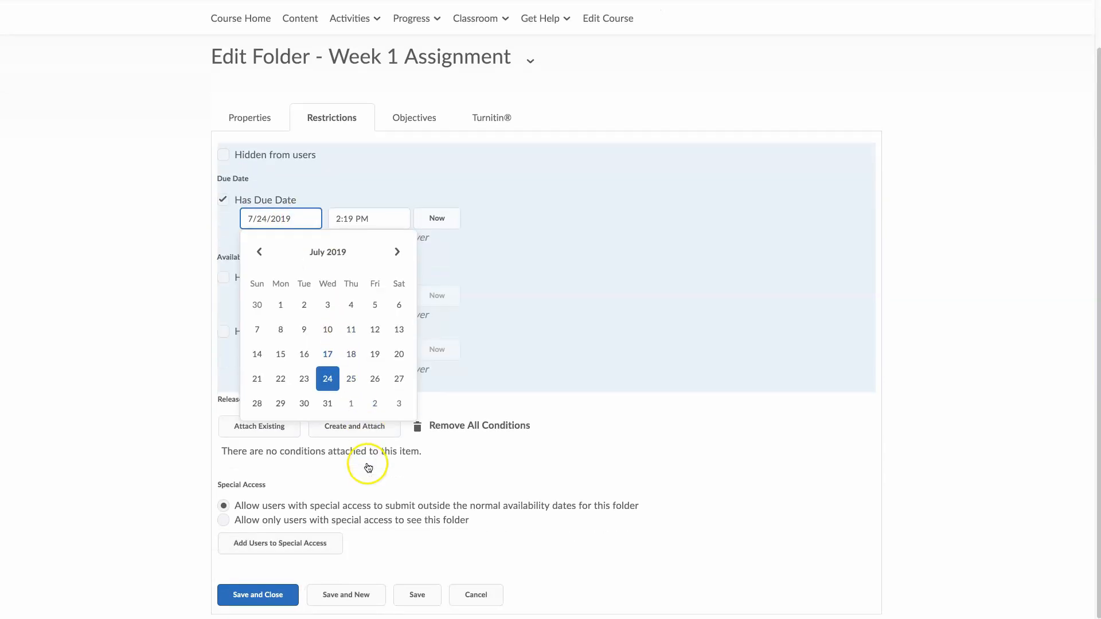
pyautogui.click(399, 255)
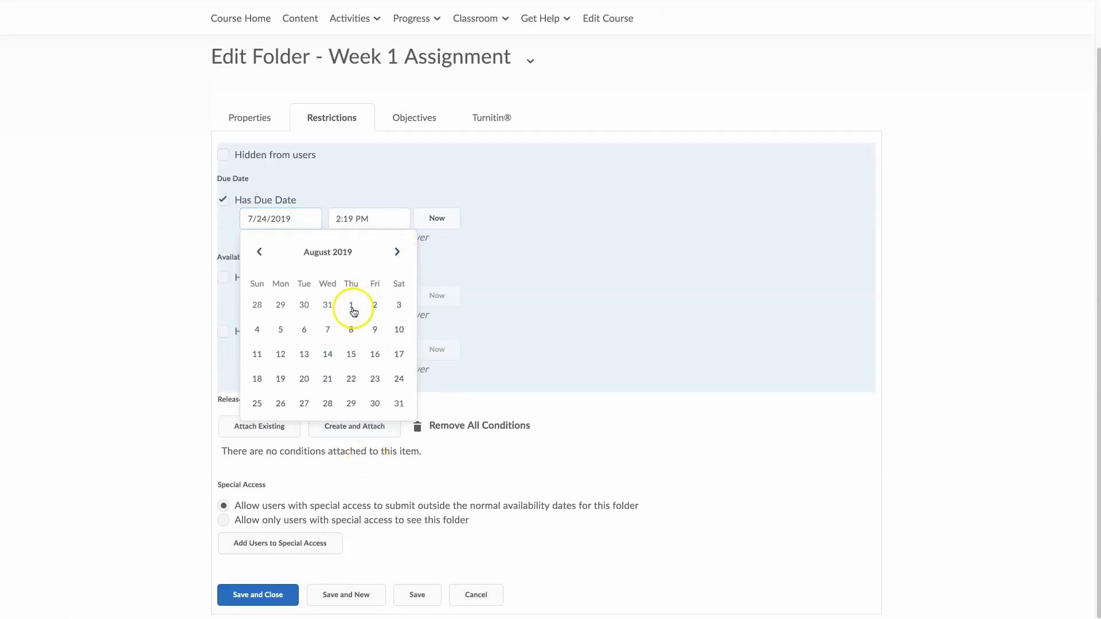
pyautogui.click(397, 252)
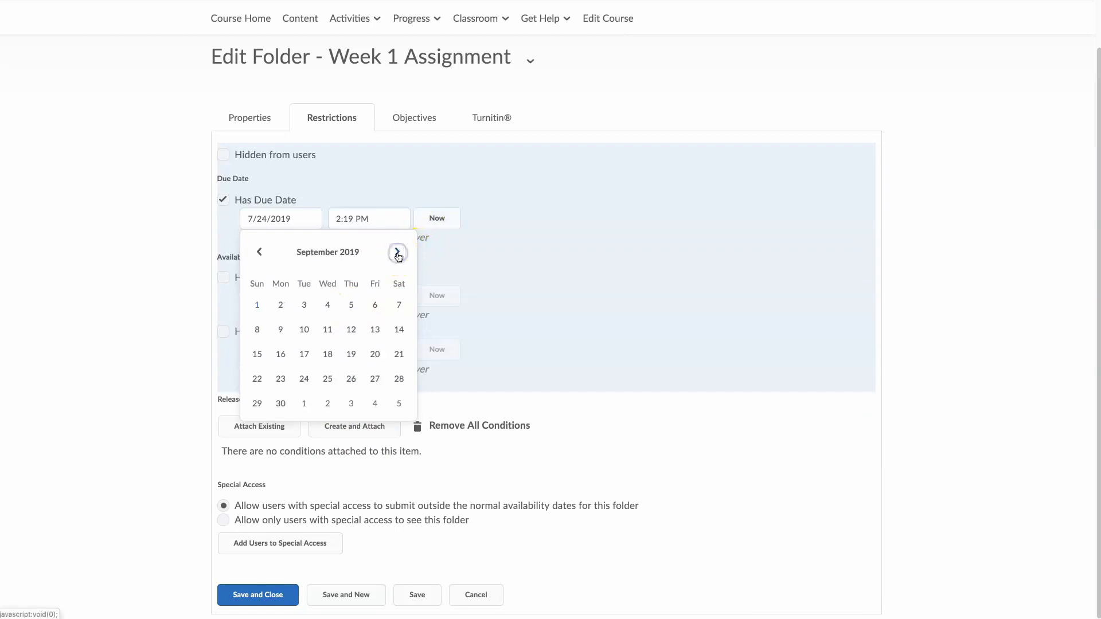
pyautogui.click(264, 306)
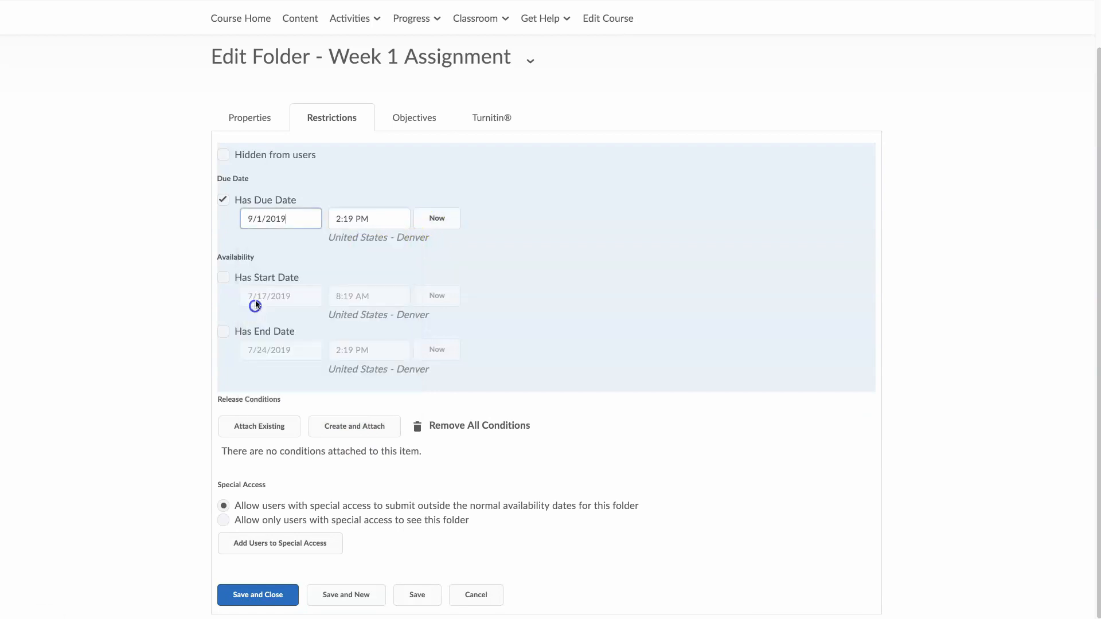
pyautogui.moveTo(356, 220); pyautogui.dragTo(319, 220)
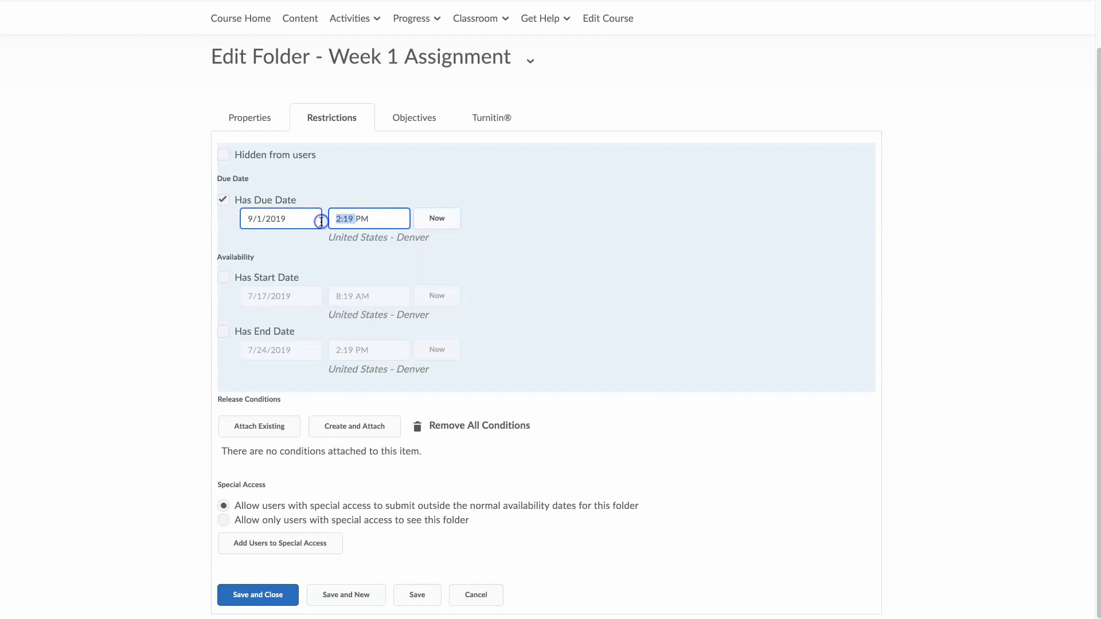
pyautogui.write('11:59')
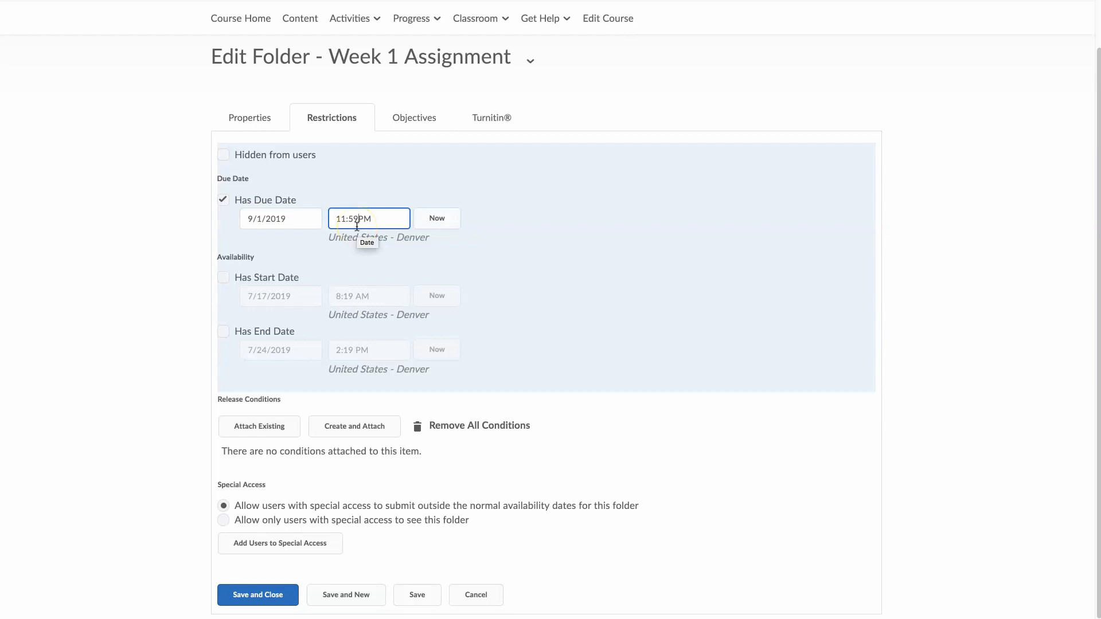
# Give the folder an availability start date of 8/26/2019 at 8:00 AM.
pyautogui.click(224, 278)
pyautogui.click(298, 296)
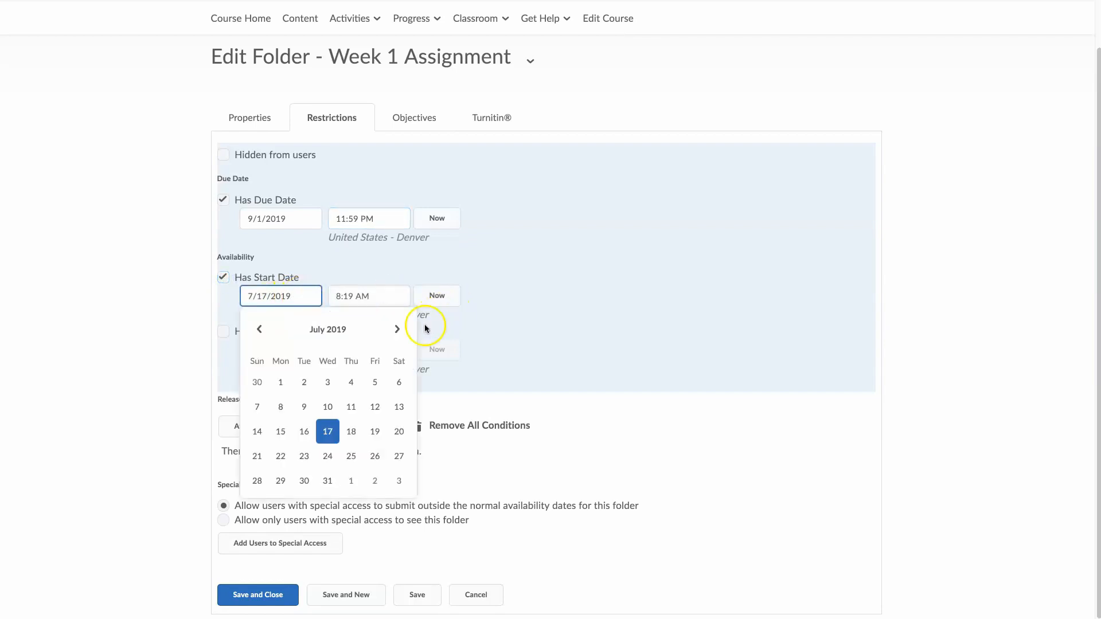
pyautogui.click(399, 330)
pyautogui.click(399, 329)
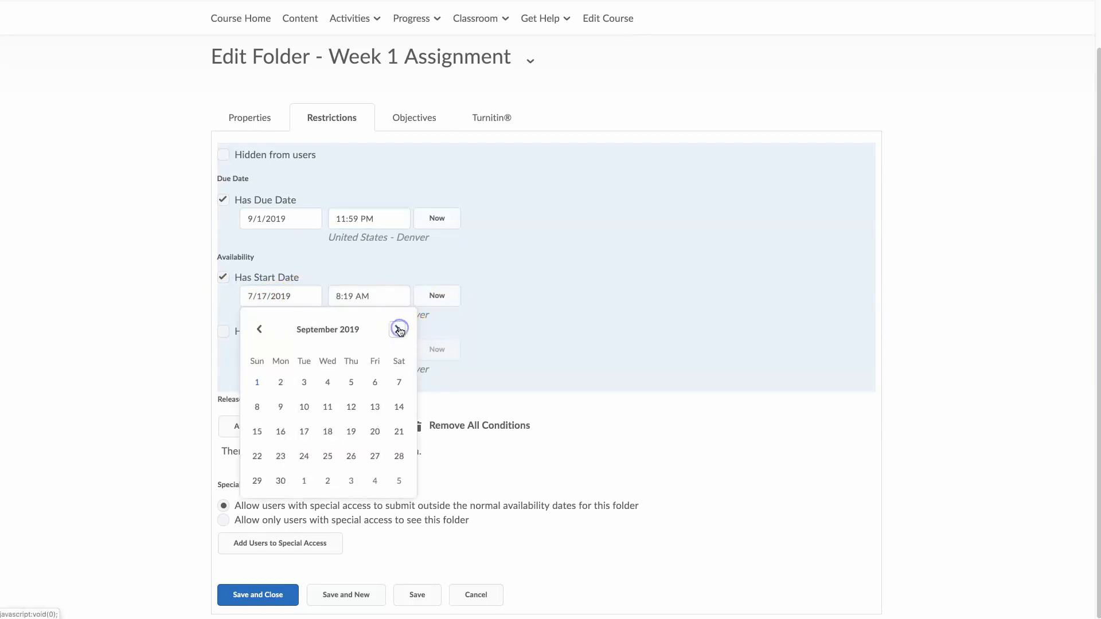
pyautogui.click(261, 329)
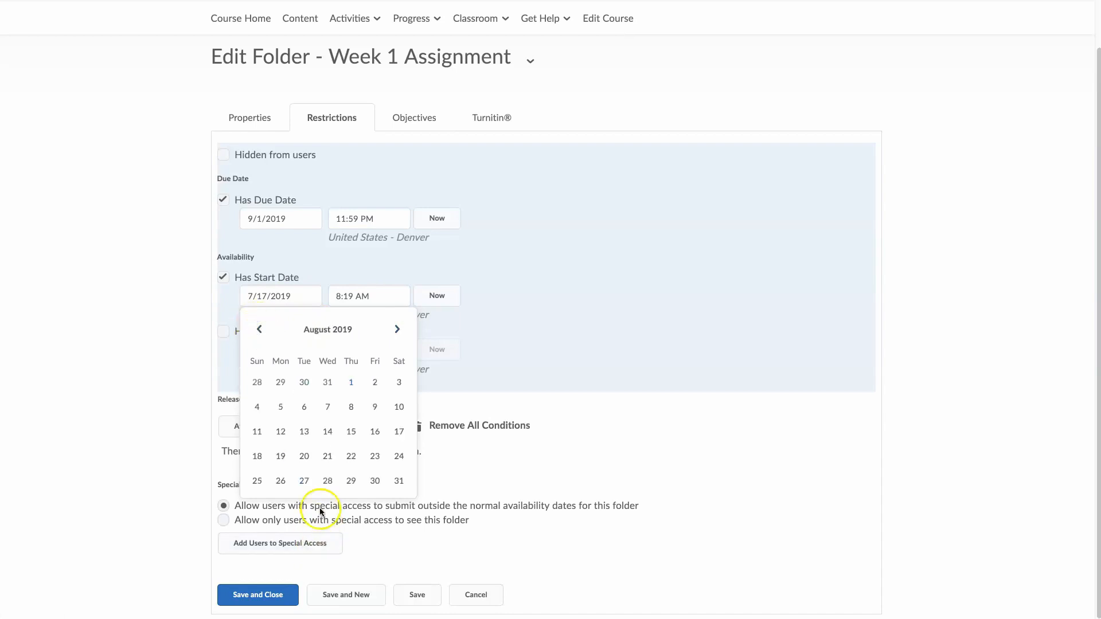
pyautogui.click(280, 482)
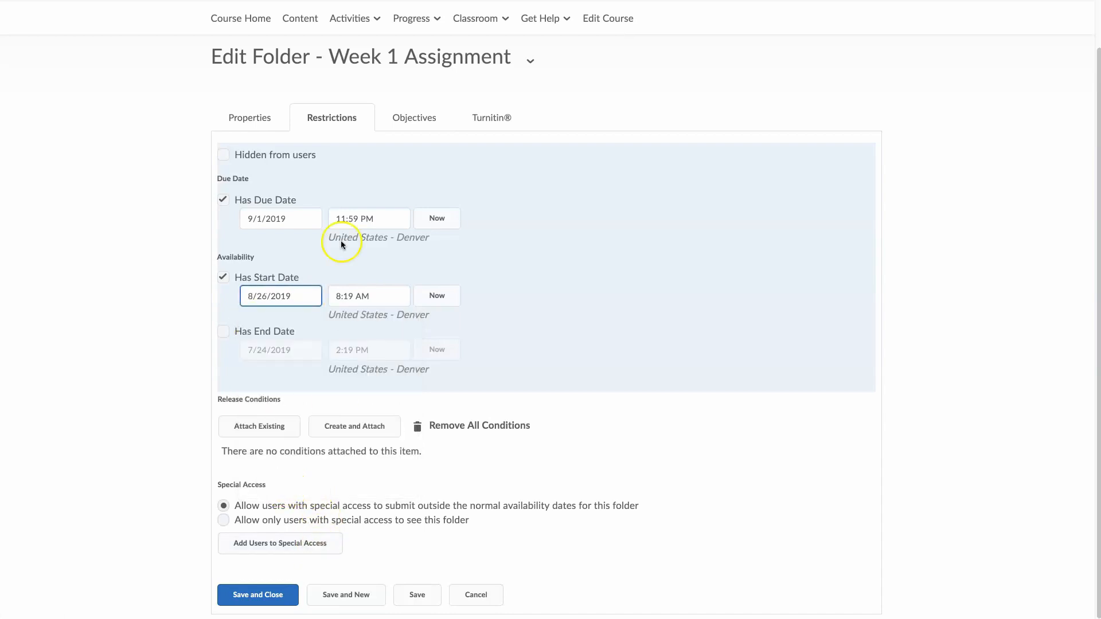
pyautogui.moveTo(356, 296); pyautogui.dragTo(332, 295)
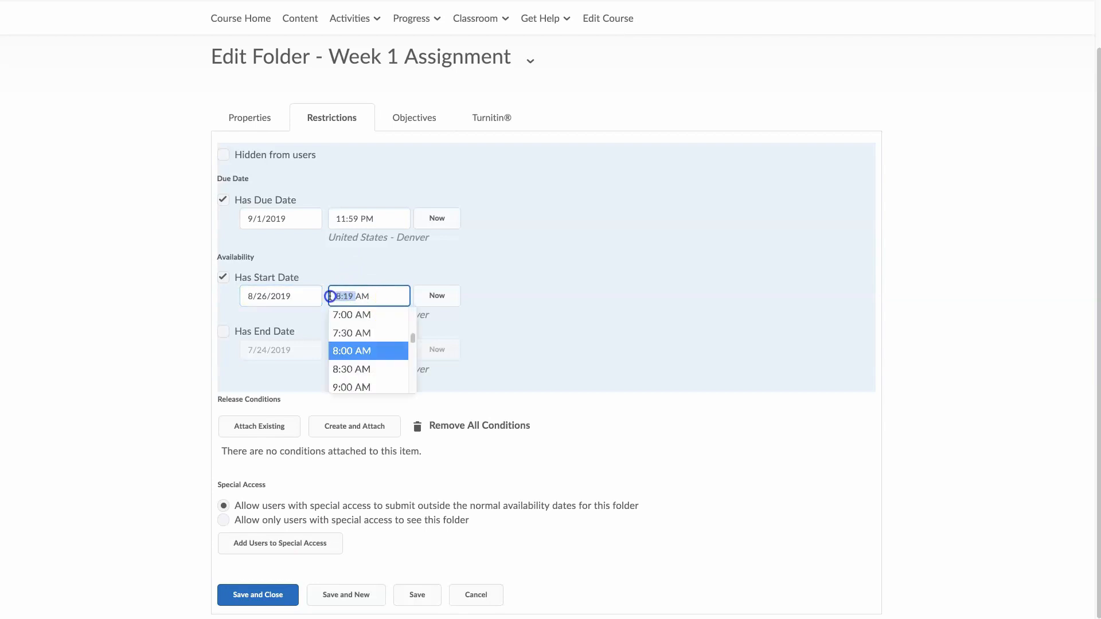
pyautogui.write('800AM')
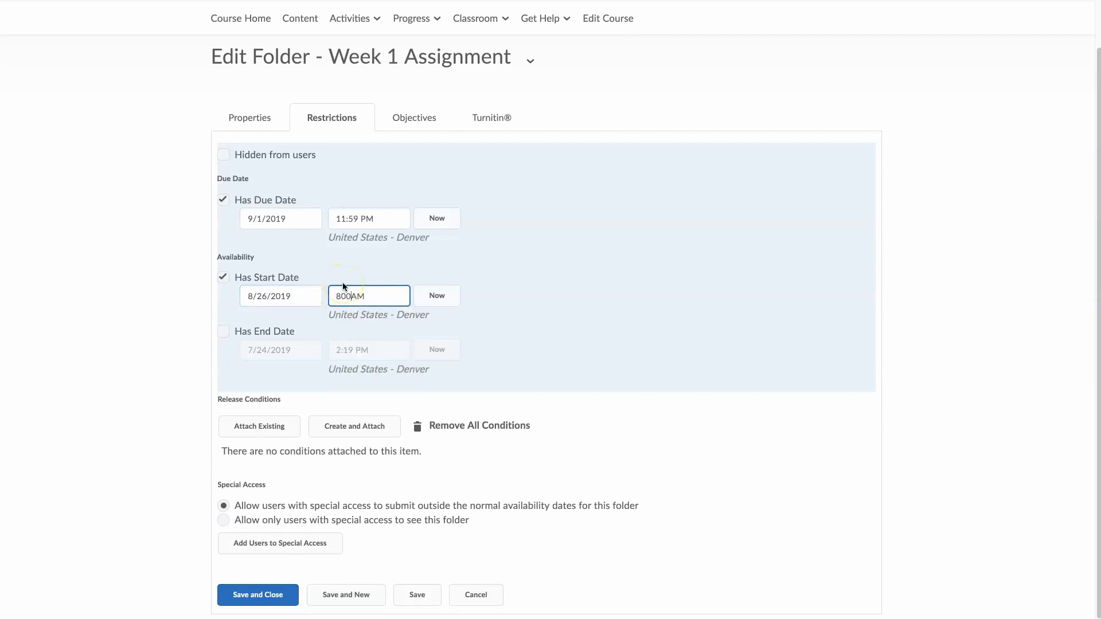
pyautogui.click(224, 332)
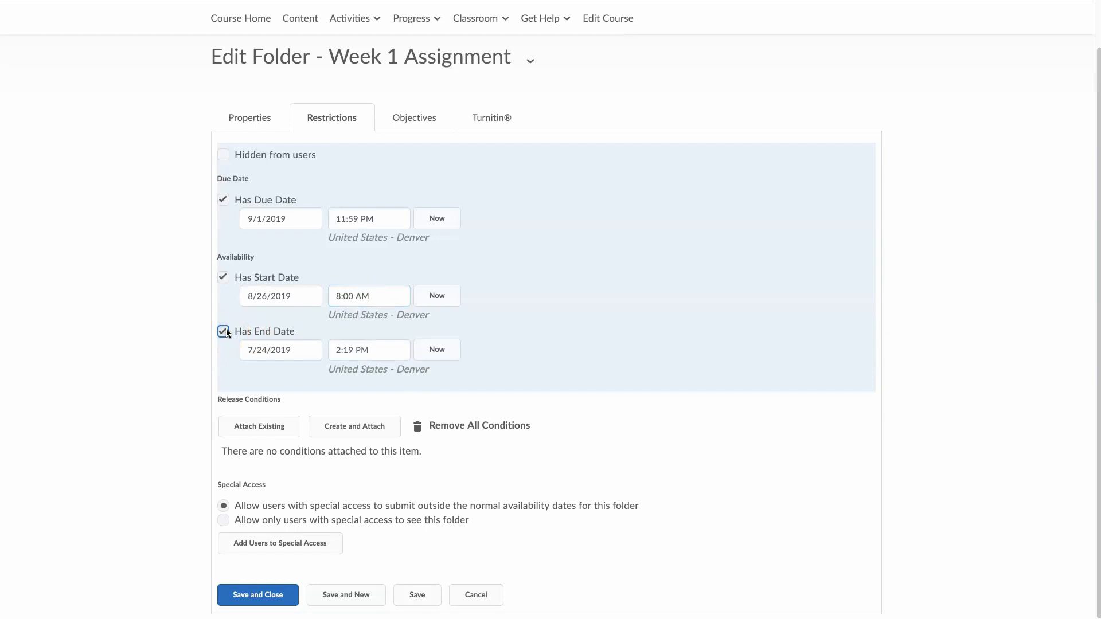
pyautogui.click(223, 332)
pyautogui.click(284, 219)
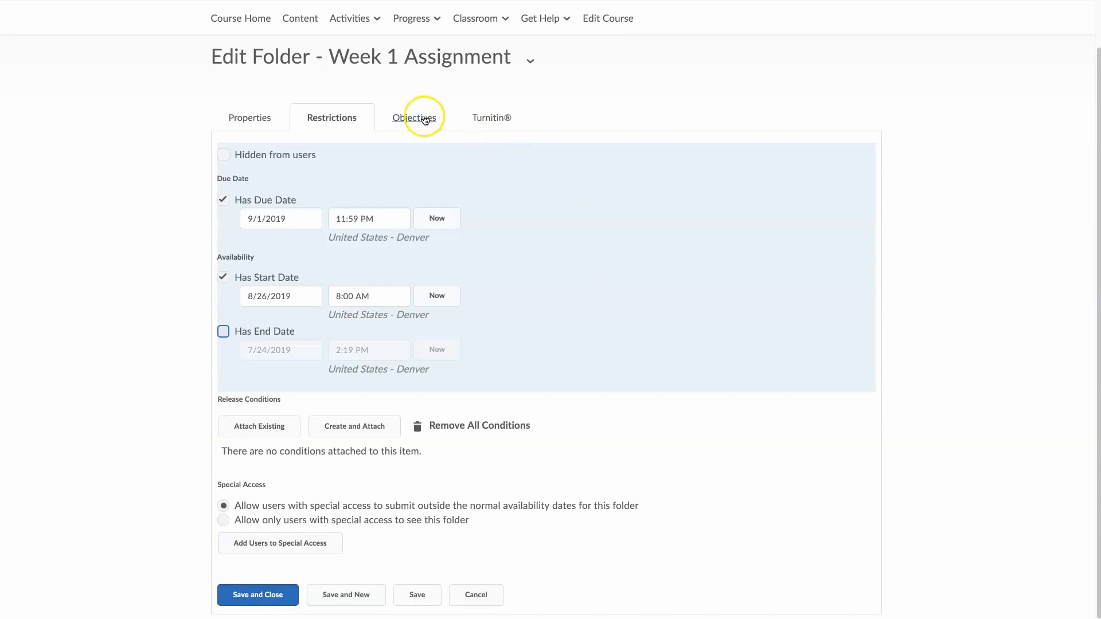
# Enable Turnitin GradeMark for the folder and have grades sync automatically as Draft in Brightspace.
pyautogui.click(479, 122)
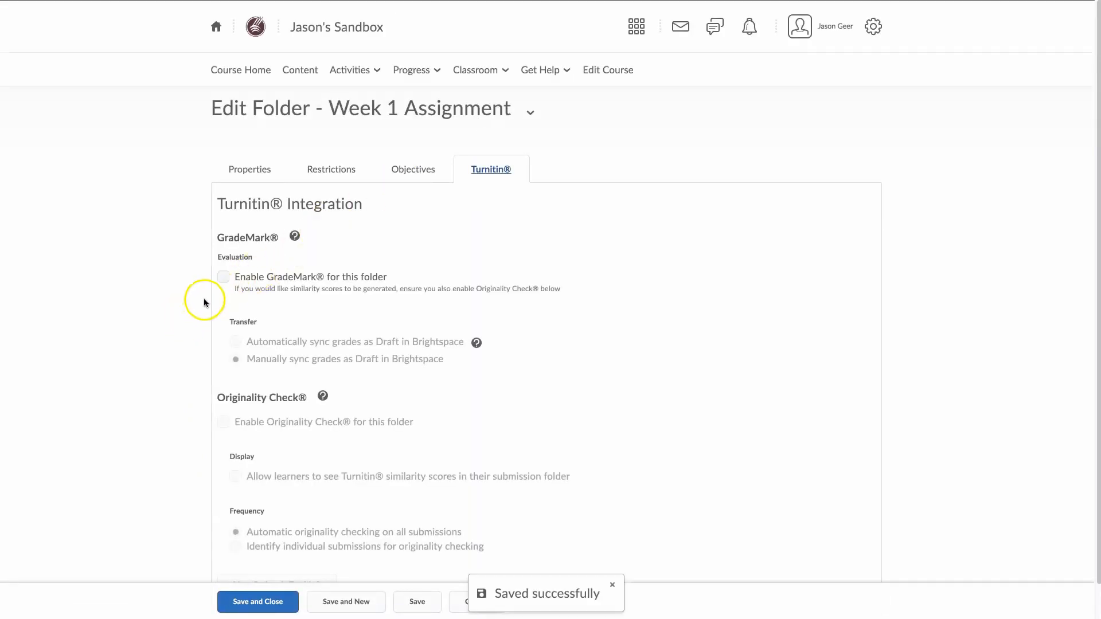
pyautogui.click(224, 277)
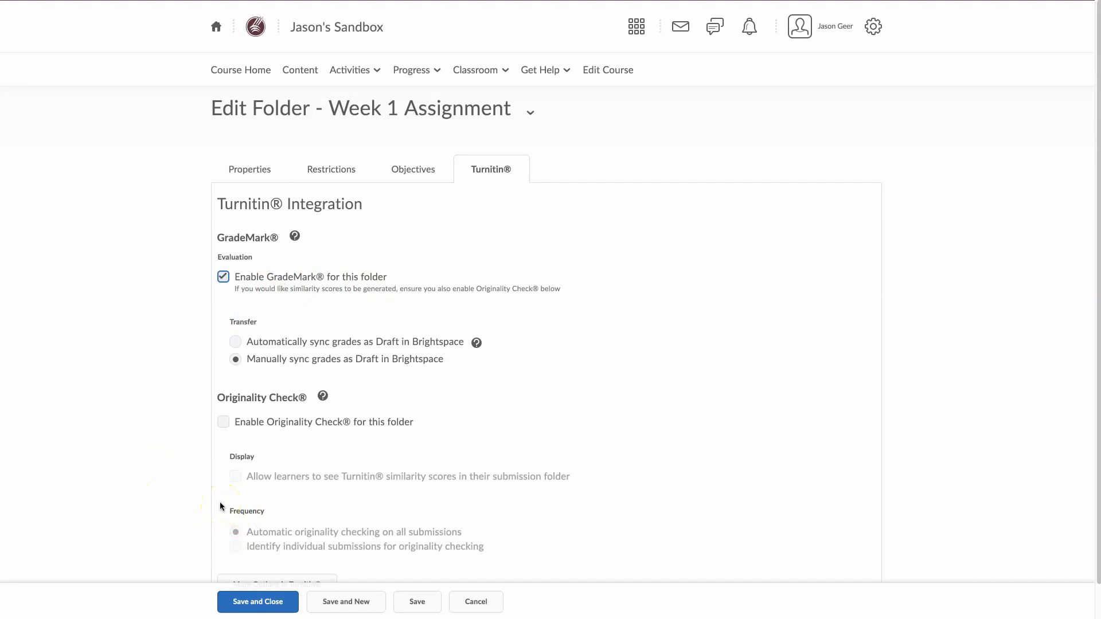
pyautogui.click(257, 343)
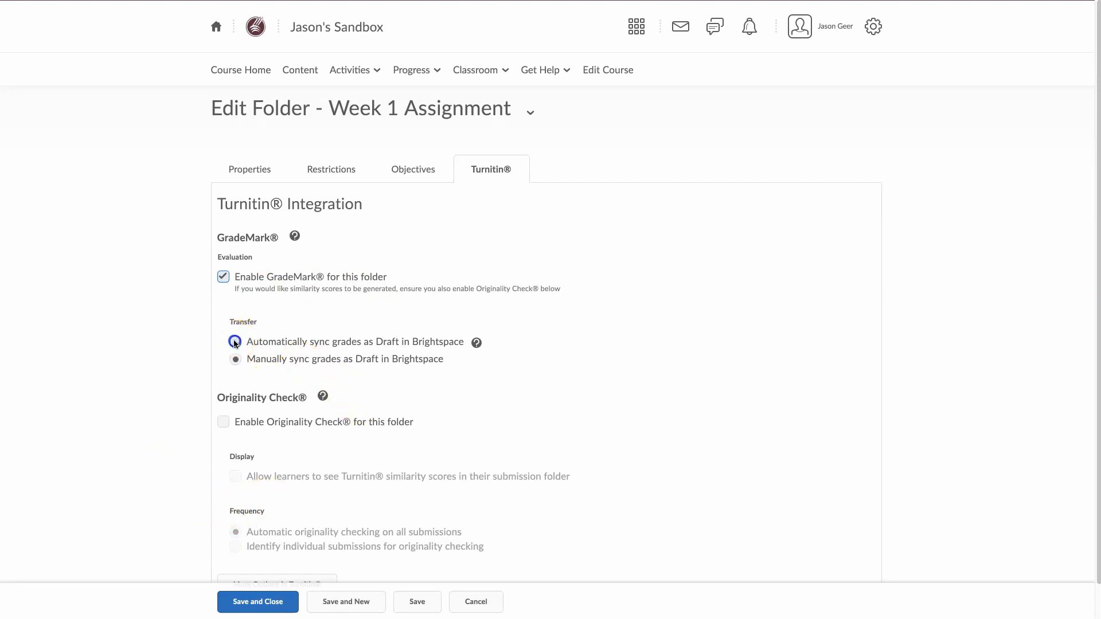
# Enable Turnitin Originality Check for the folder, then save and close the folder settings.
pyautogui.click(223, 422)
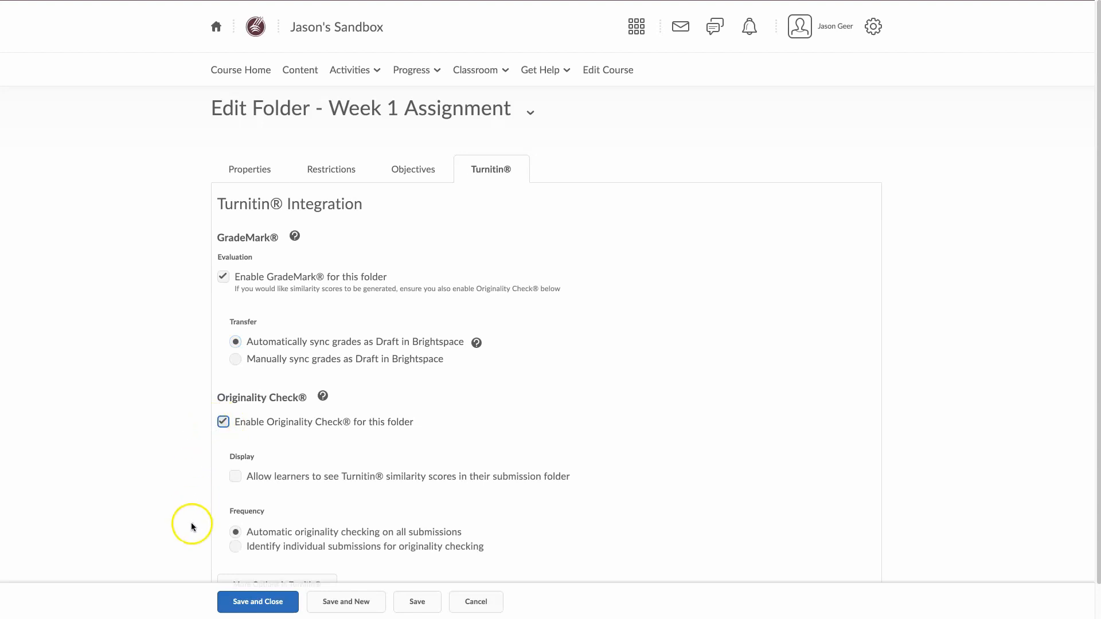
pyautogui.scroll(-1, 191, 523)
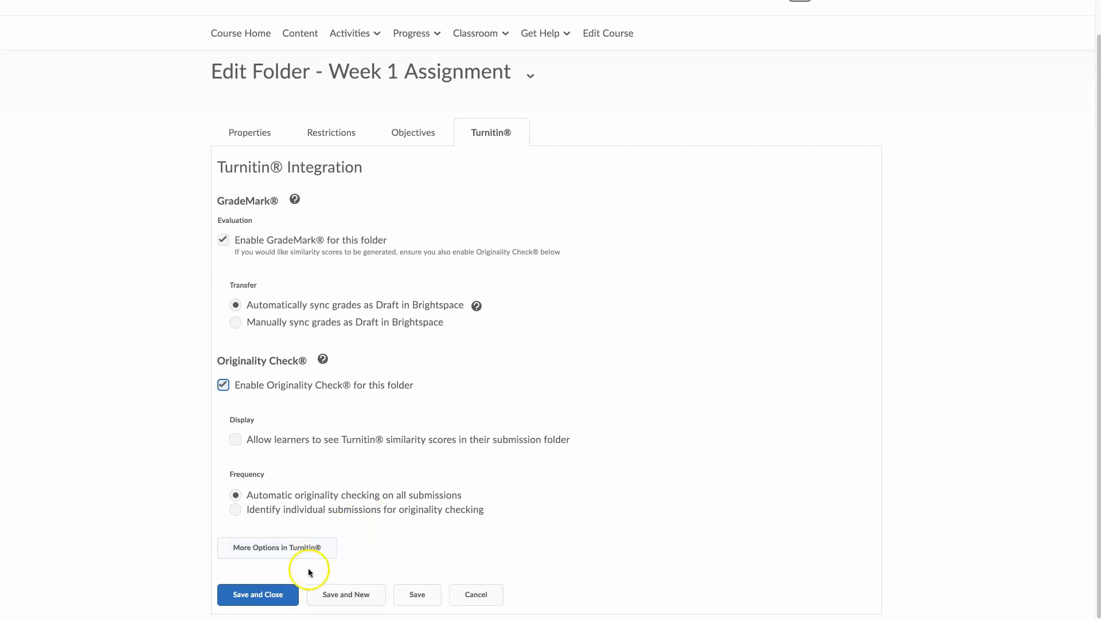
pyautogui.click(258, 596)
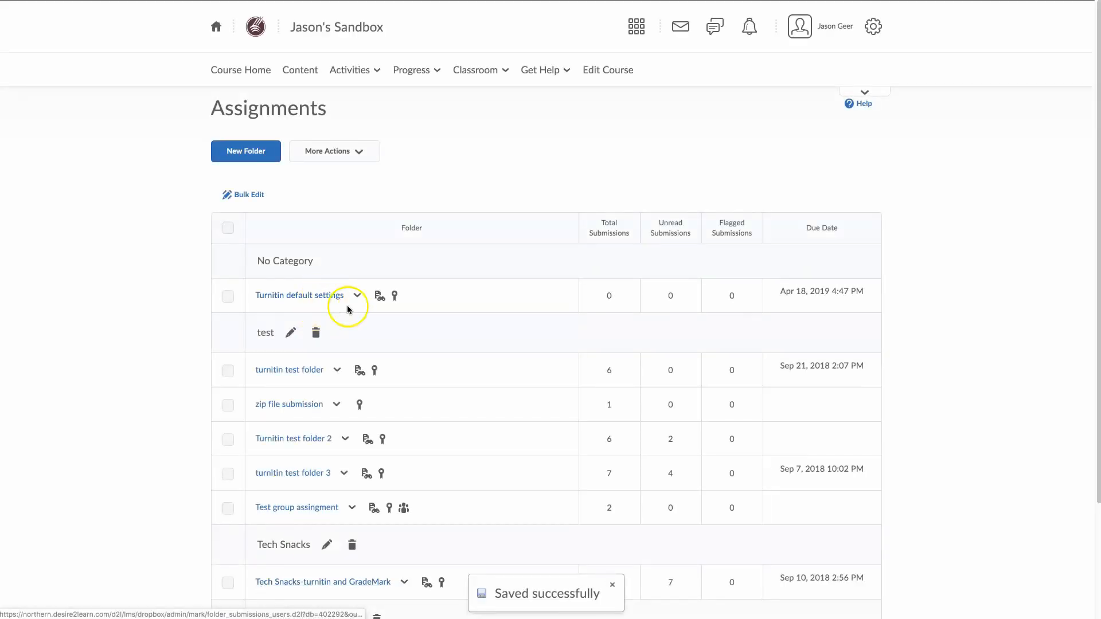
# Open the Week 1 Assignment folder's submissions page from the Weekly reflection category.
pyautogui.scroll(-3, 353, 312)
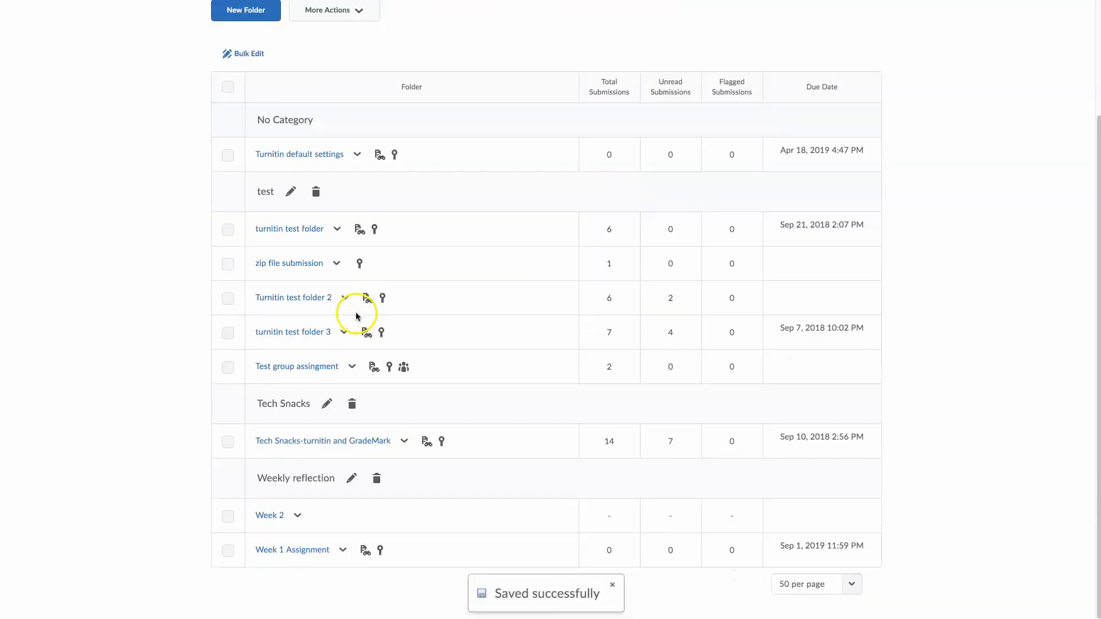
pyautogui.click(304, 554)
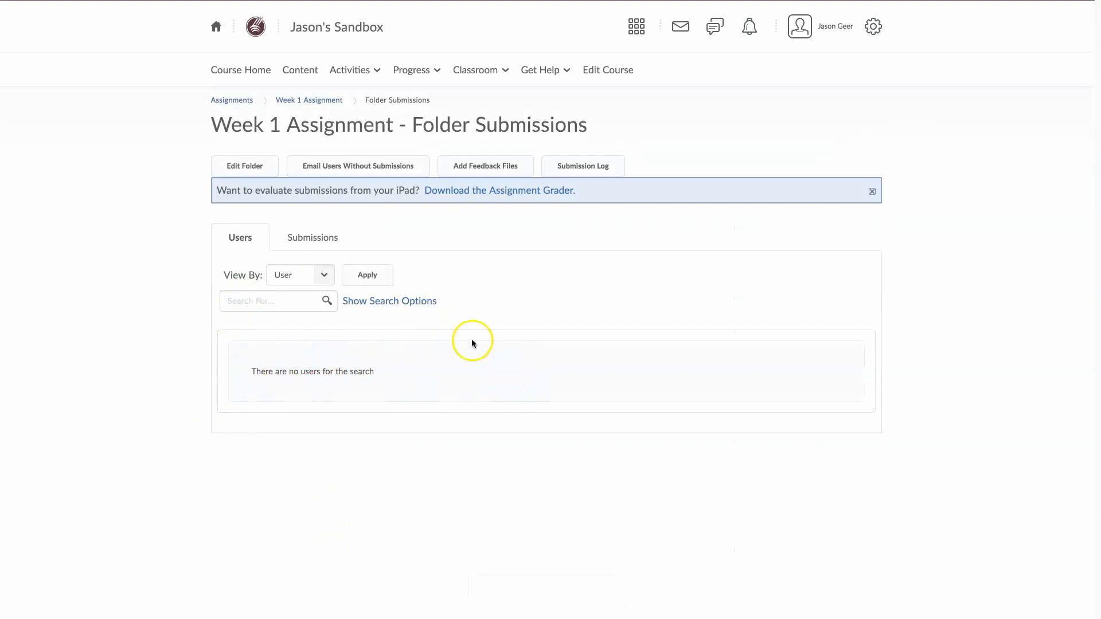
pyautogui.click(327, 100)
pyautogui.click(211, 487)
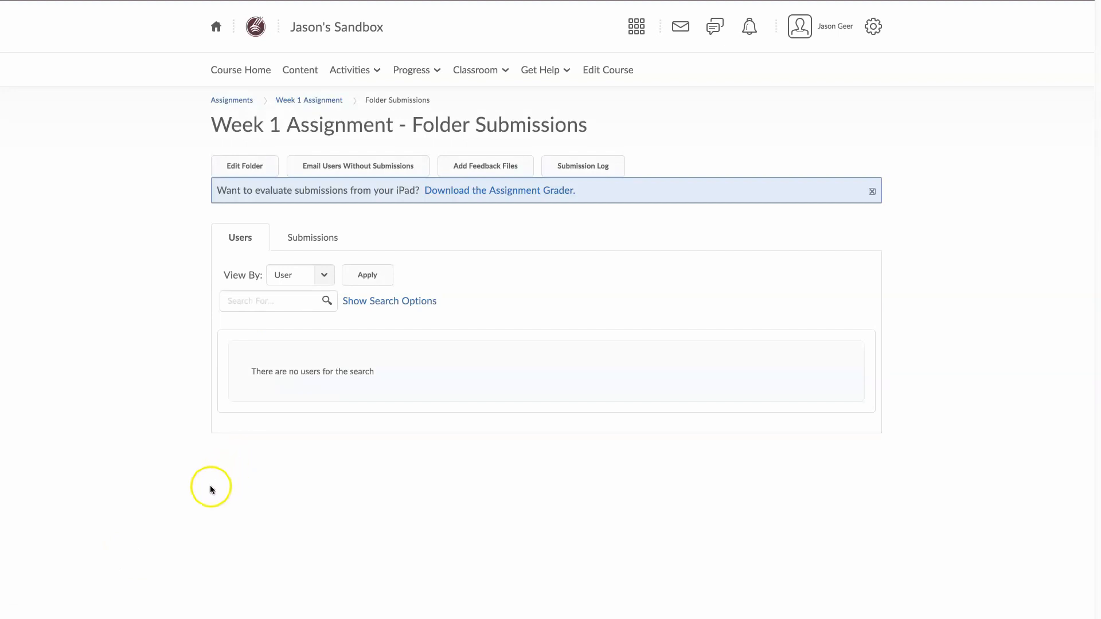